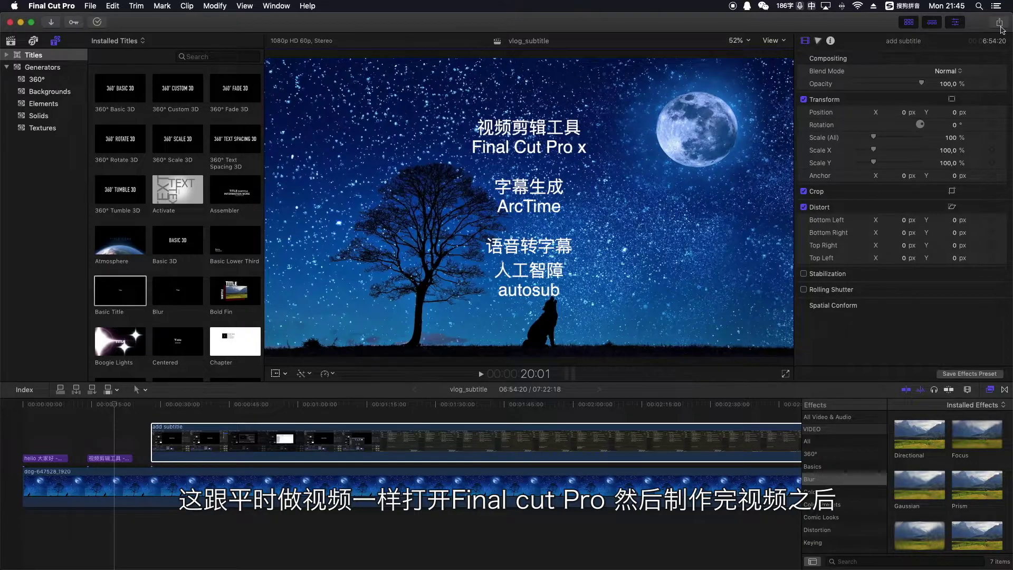
# Export the vlog_subtitle project as a Master File at 854 x 480 resolution, saved as vlog_subtitle in the 17 - subtitle folder.
pyautogui.click(999, 22)
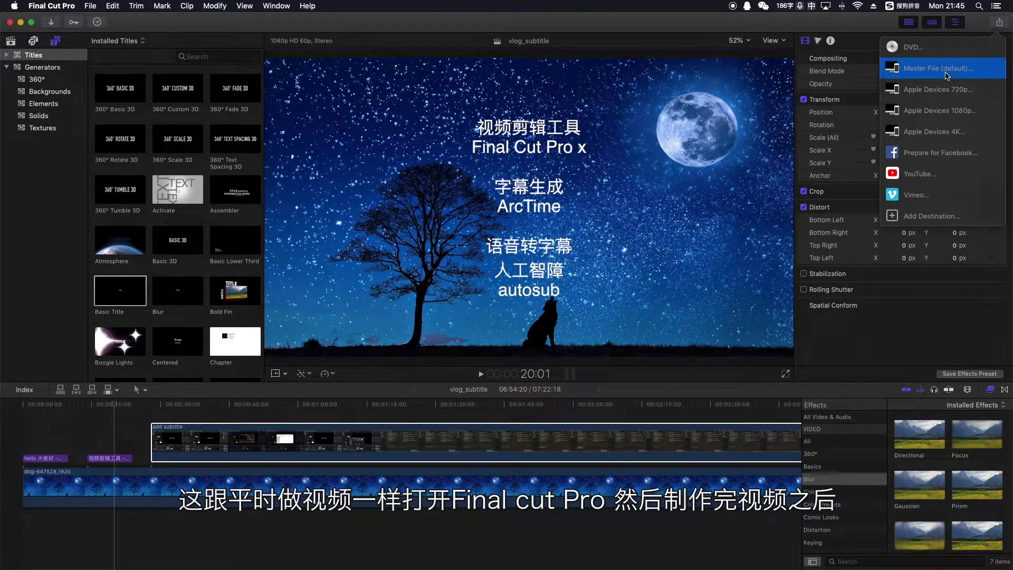
pyautogui.press('Return')
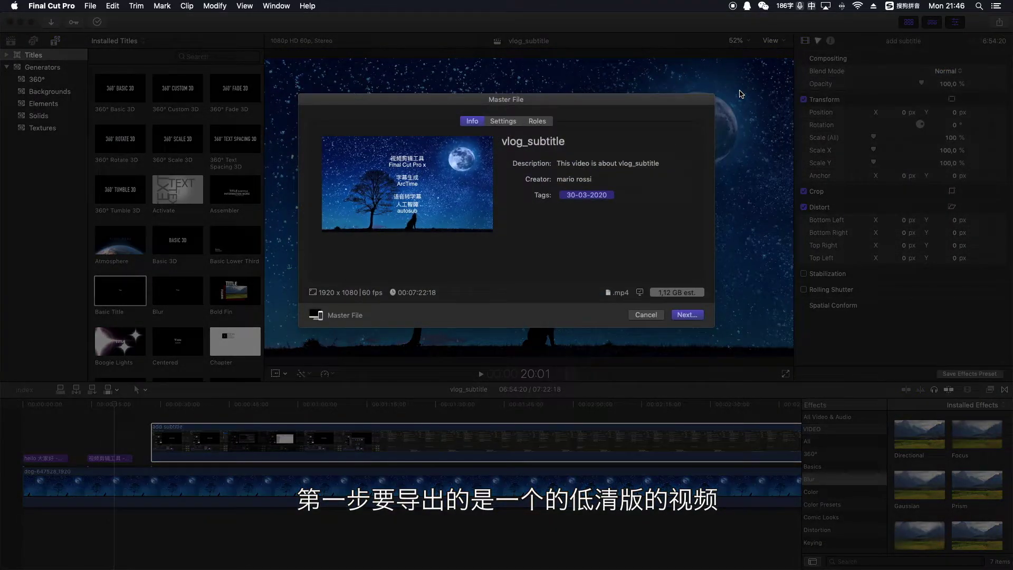
pyautogui.click(504, 122)
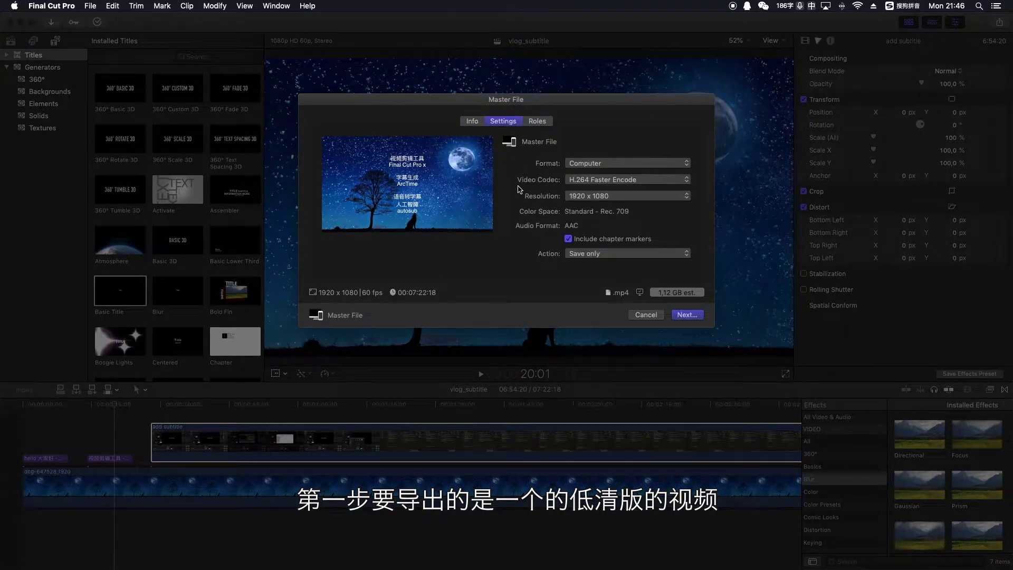
pyautogui.click(636, 196)
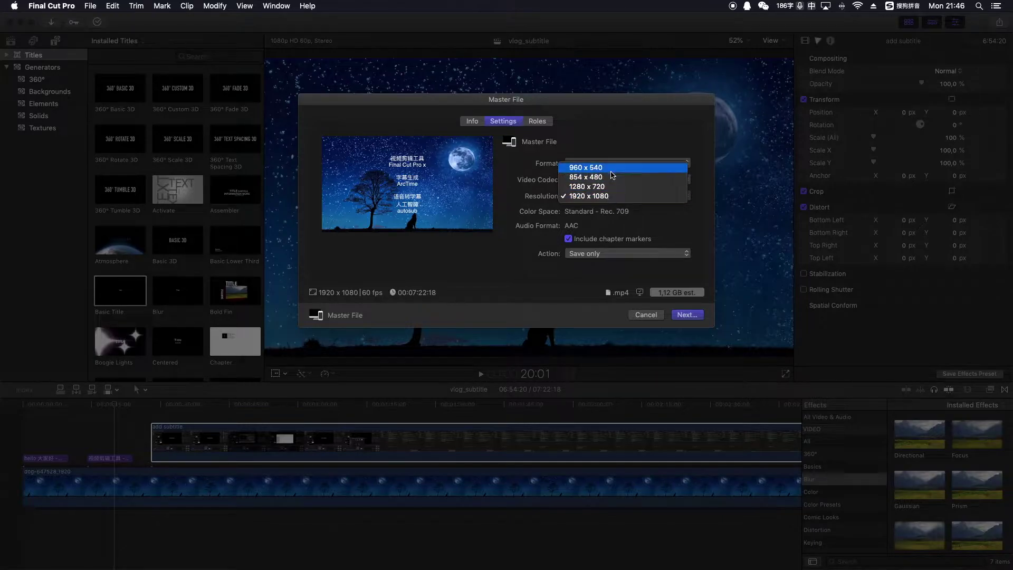
pyautogui.click(617, 182)
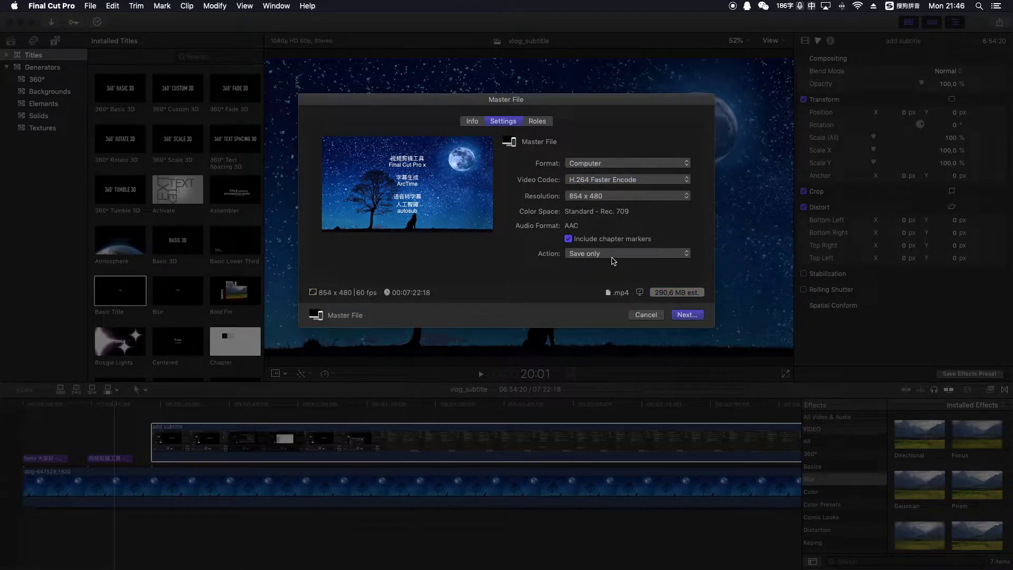
pyautogui.click(685, 315)
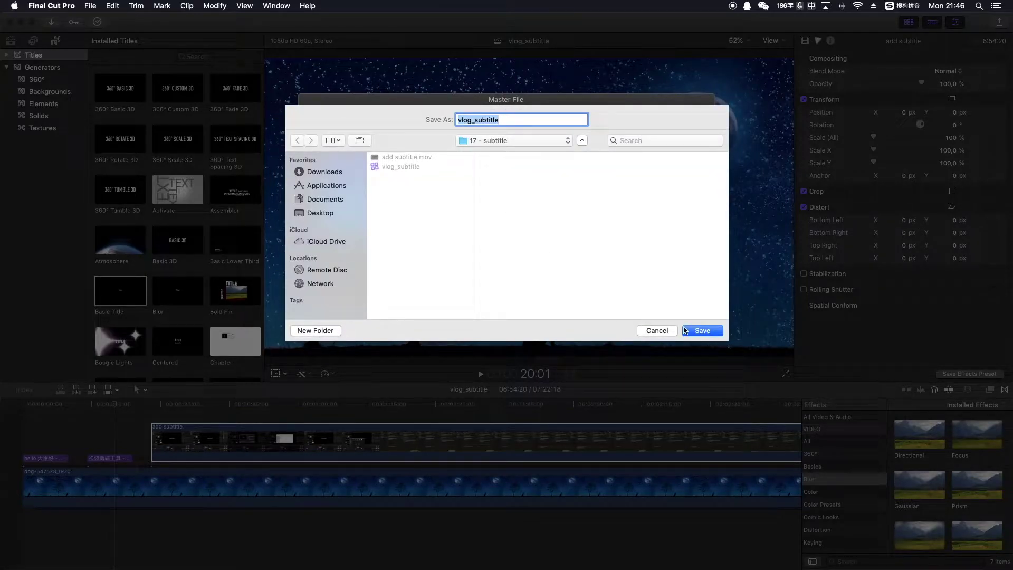
pyautogui.click(702, 331)
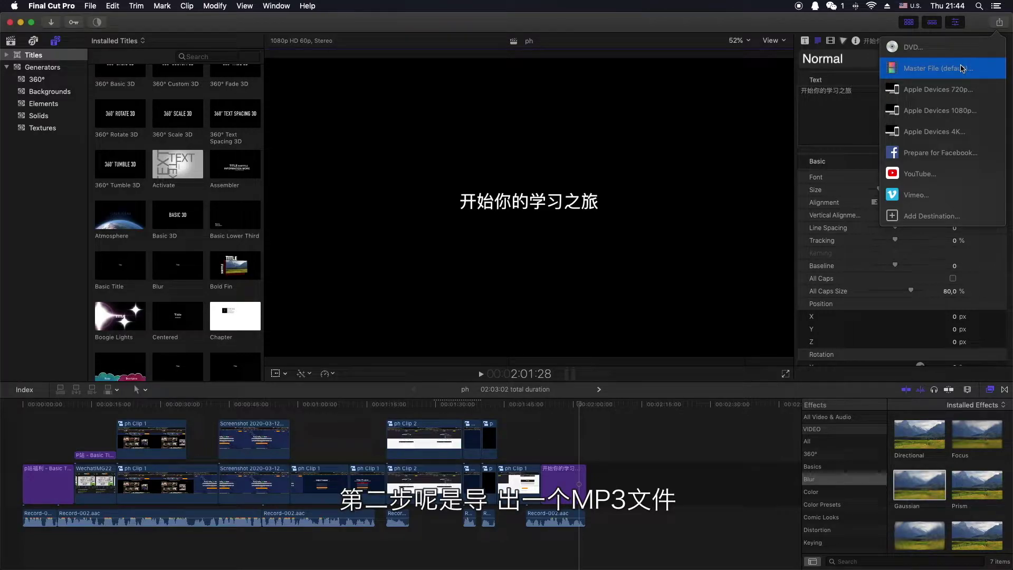
# Export the ph project as an Audio Only MP3 Master File named ph in the ph folder, and select subtitle.mp3 there.
pyautogui.click(961, 69)
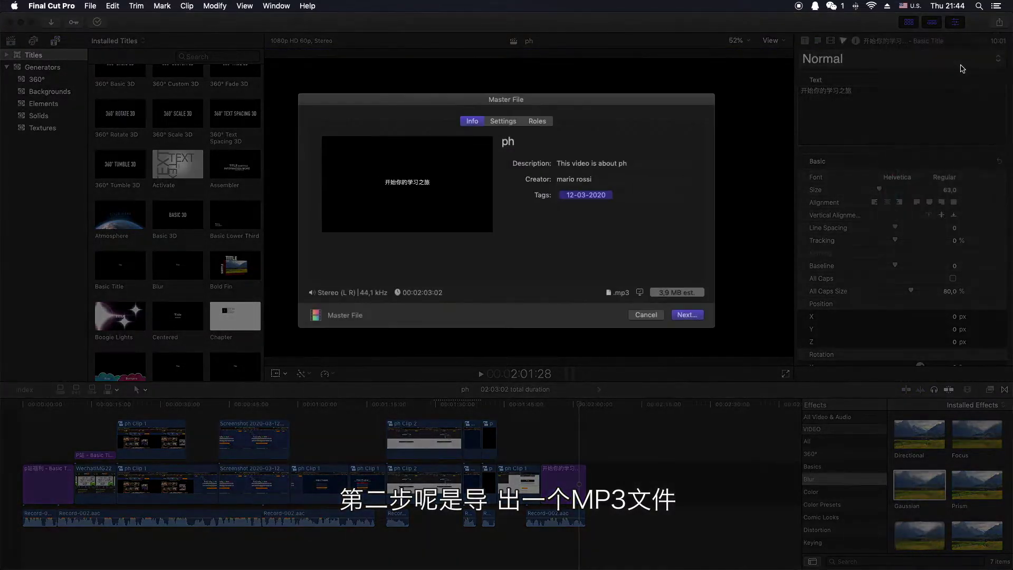
pyautogui.click(503, 121)
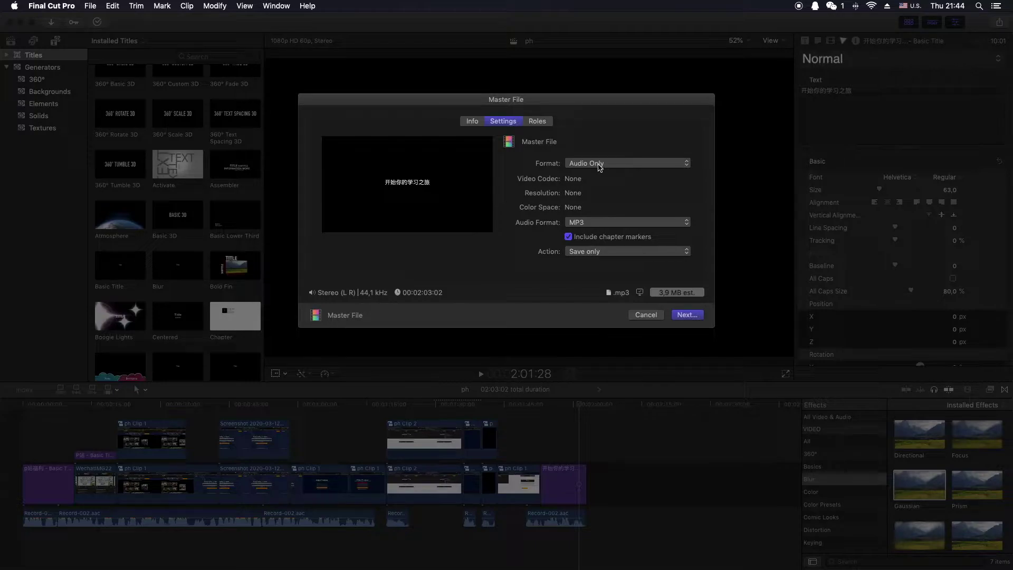
pyautogui.click(611, 170)
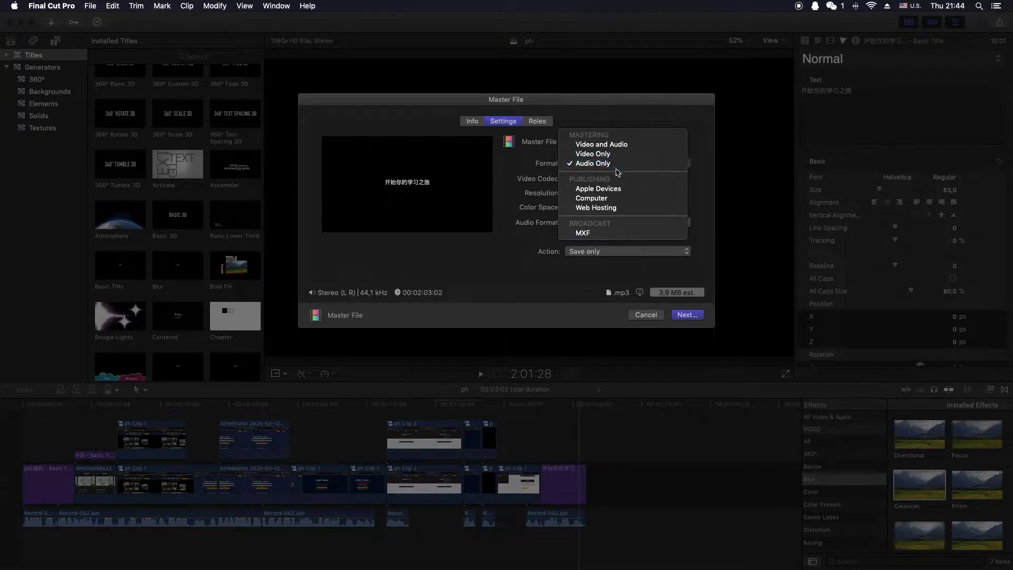
pyautogui.click(603, 269)
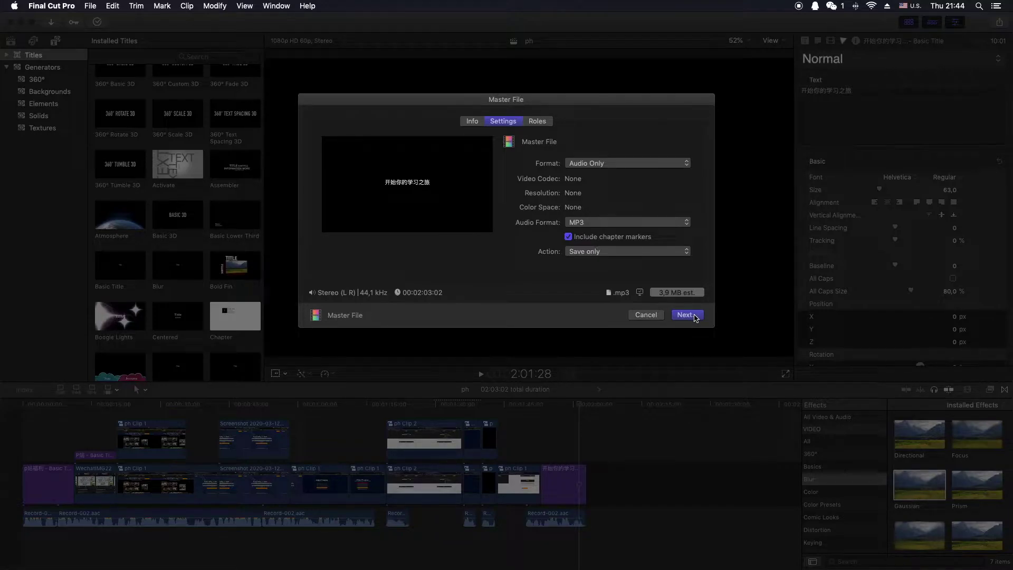
pyautogui.click(695, 316)
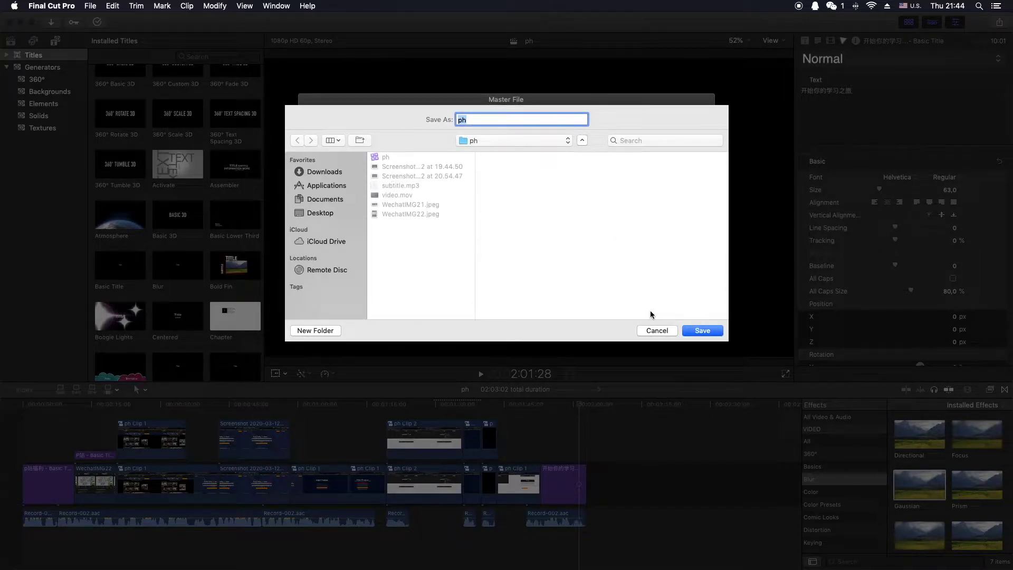
pyautogui.click(703, 330)
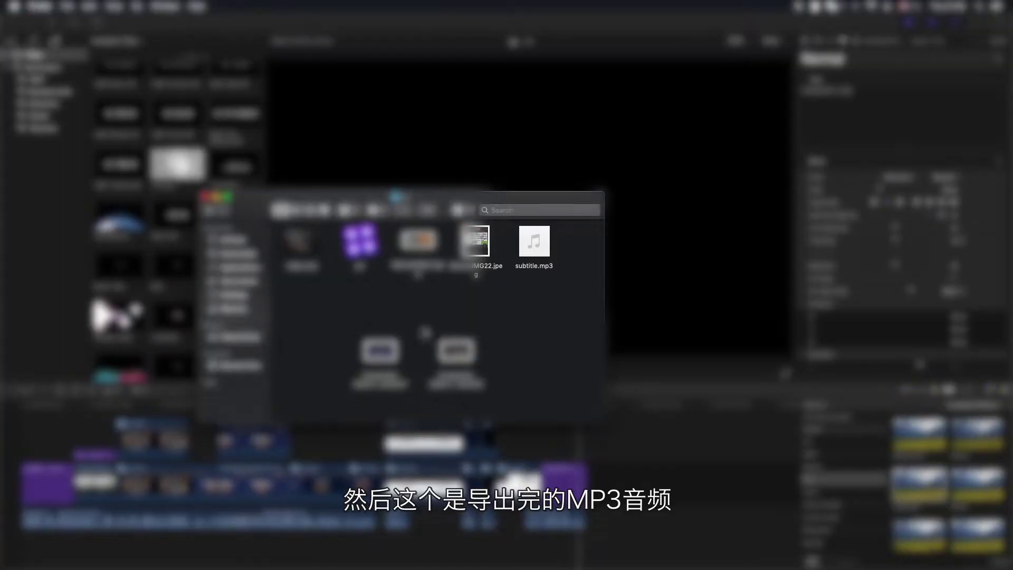
pyautogui.click(530, 244)
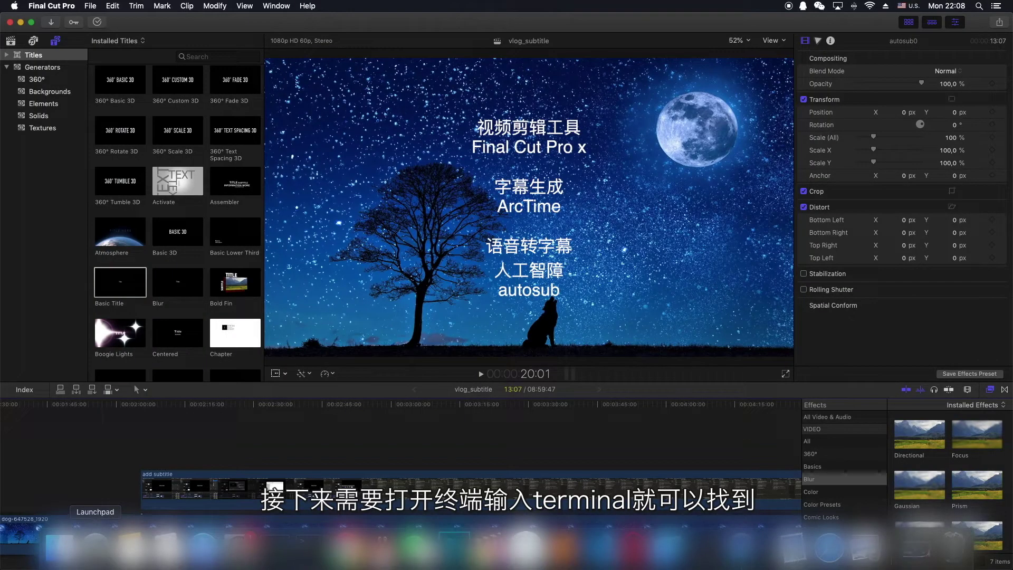
# Search the installed applications for "ter", open Terminal and reposition its window.
pyautogui.click(95, 547)
pyautogui.click(498, 24)
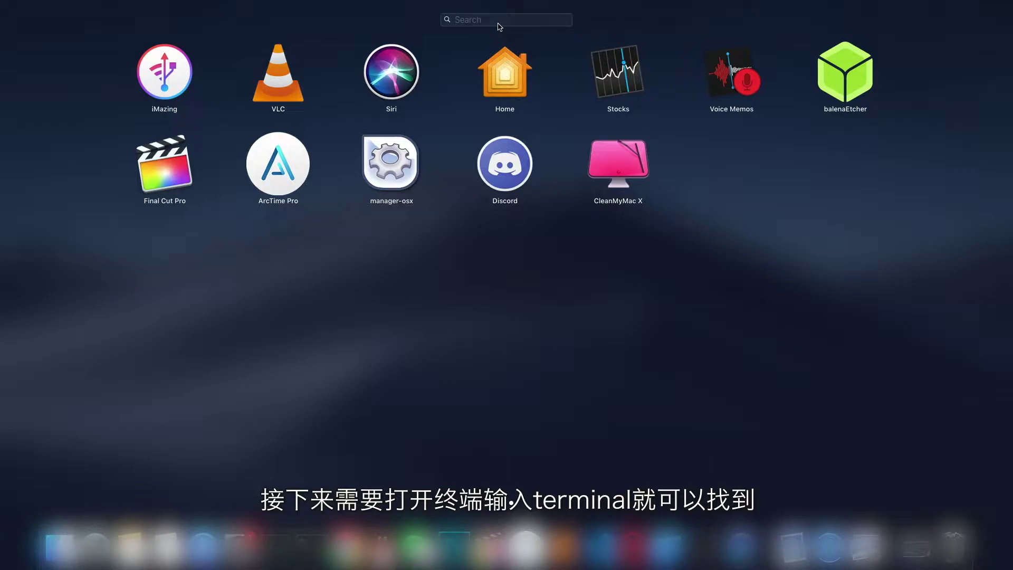
pyautogui.write('ter')
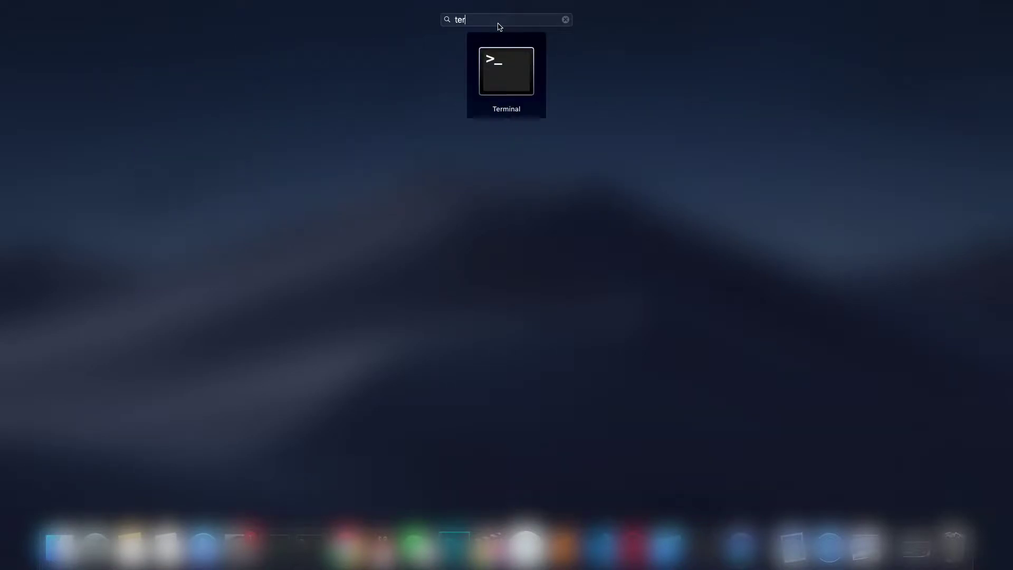
pyautogui.click(530, 89)
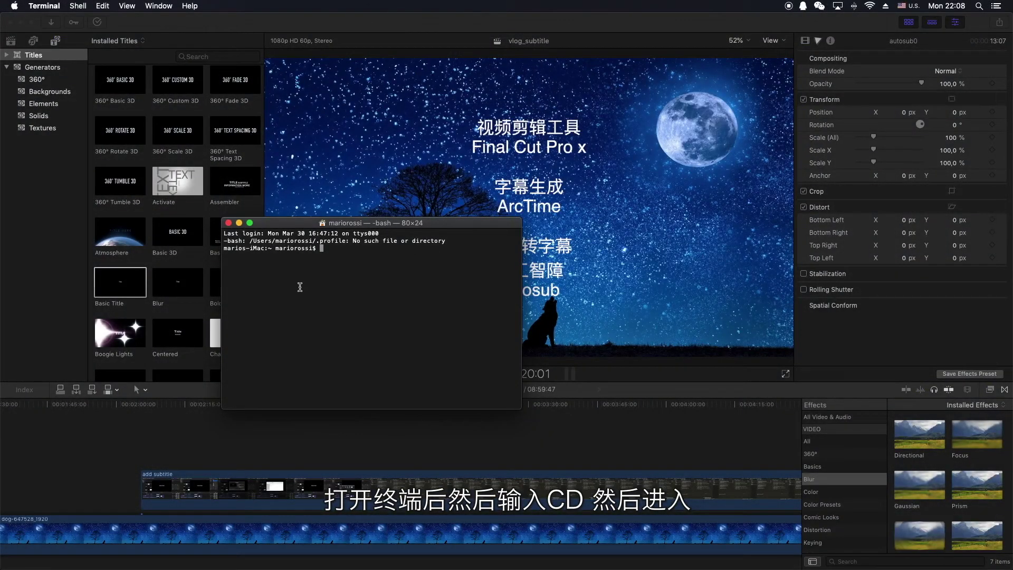
pyautogui.moveTo(371, 224); pyautogui.dragTo(422, 209)
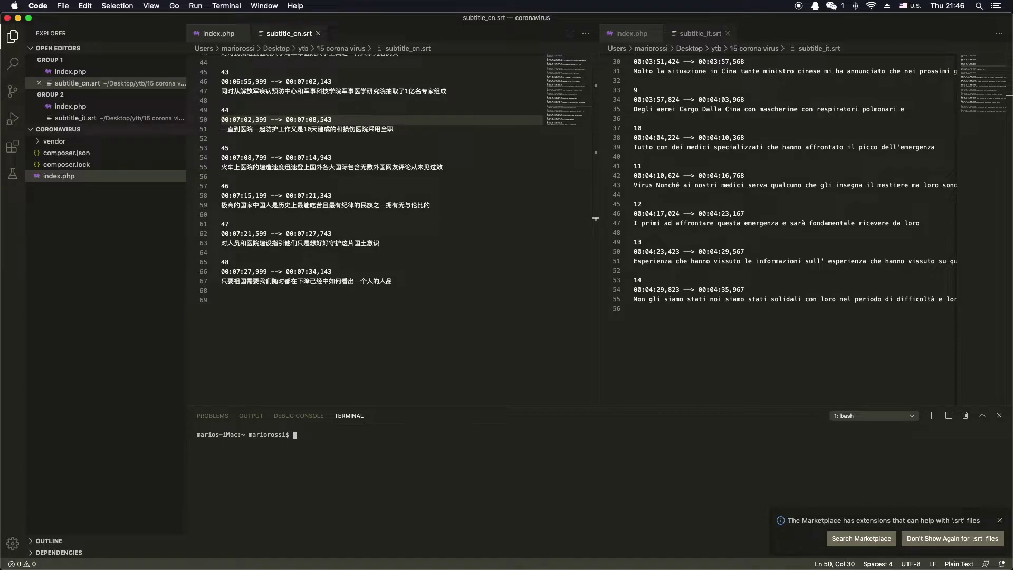
# In the code editor's terminal, change the working directory to Desktop/ytb/ph/.
pyautogui.write('cd ')
pyautogui.write('cd')
pyautogui.press('BackSpace')
pyautogui.press('BackSpace')
pyautogui.write('De')
pyautogui.press('Tab')
pyautogui.write('y')
pyautogui.press('Tab')
pyautogui.write('ph/')
pyautogui.press('Return')
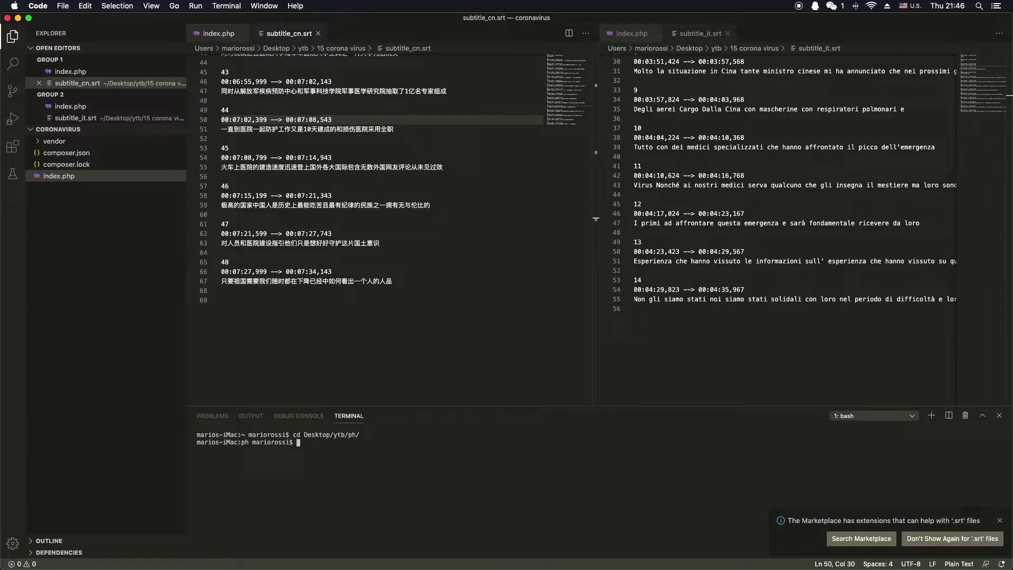
# Generate Chinese subtitles from the audio by running autosub -F srt -S zh-CN -D zh-CN subtitle.mp3.
pyautogui.write('pwd')
pyautogui.press('Up')
pyautogui.press('Up')
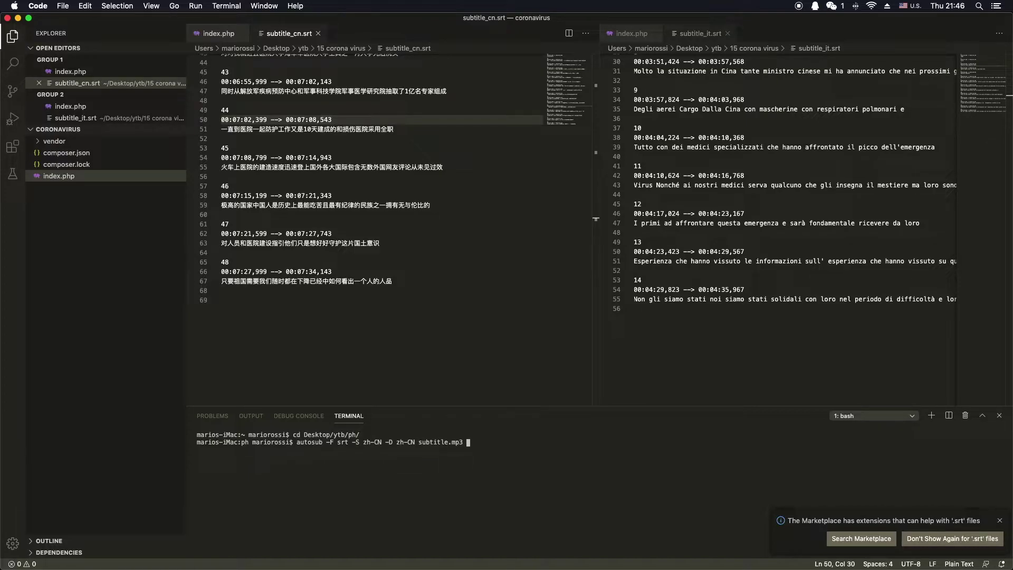
pyautogui.press('Return')
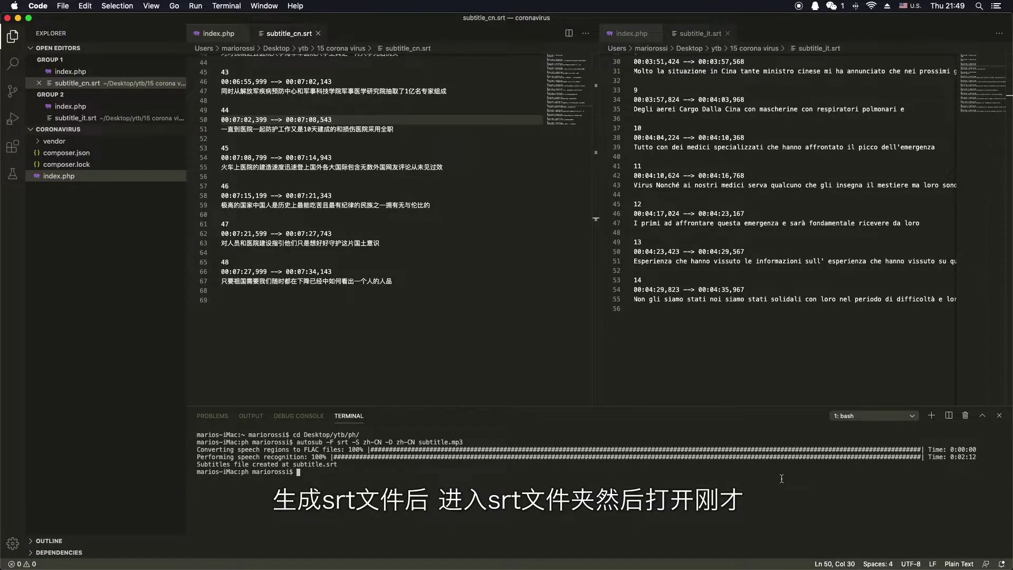
# Open the current folder with "open .", load subtitle.srt into the code editor and look through the generated subtitles.
pyautogui.write('open .')
pyautogui.press('Return')
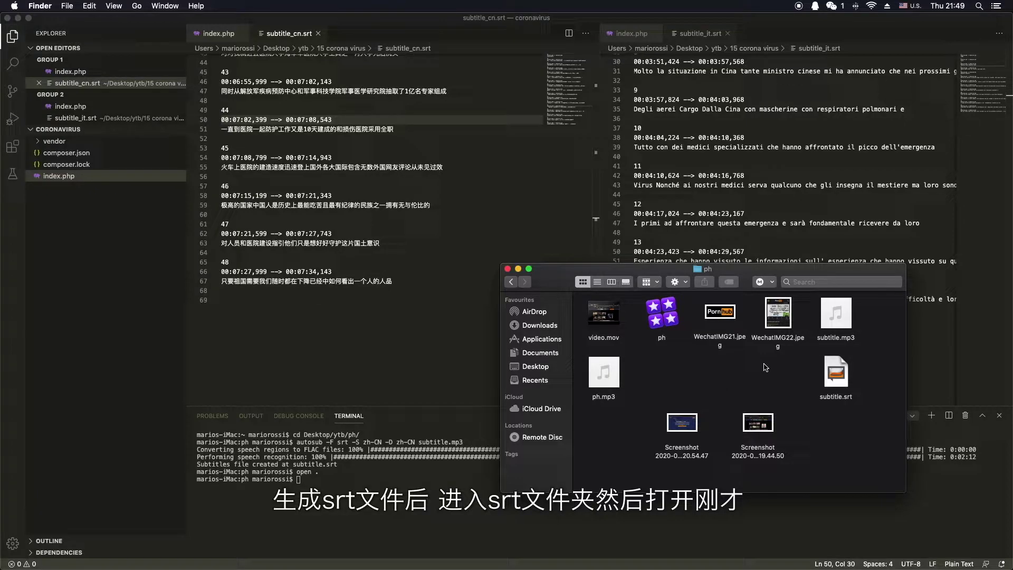
pyautogui.moveTo(836, 373); pyautogui.dragTo(403, 252)
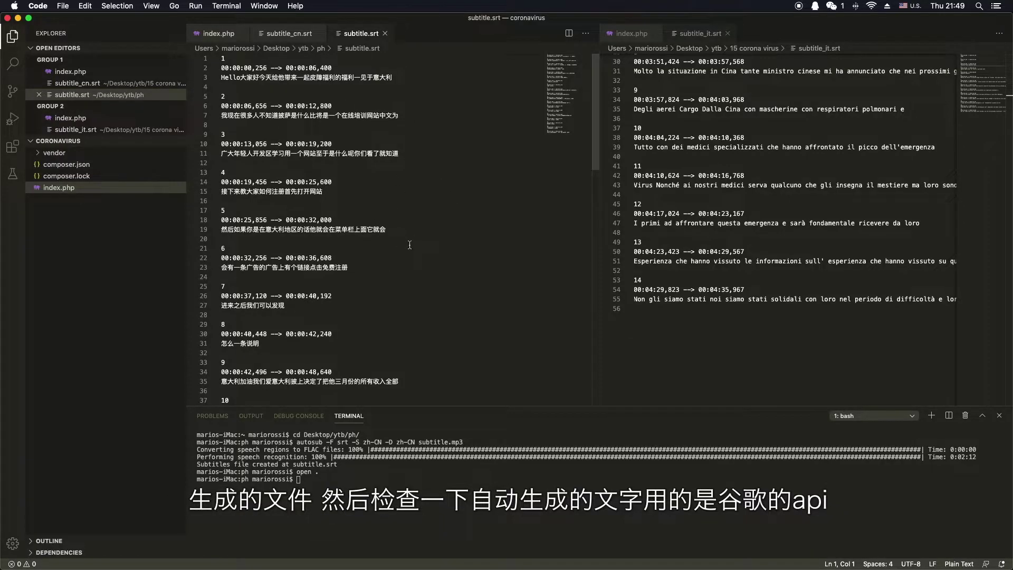
pyautogui.scroll(-10, 410, 245)
pyautogui.scroll(10, 410, 245)
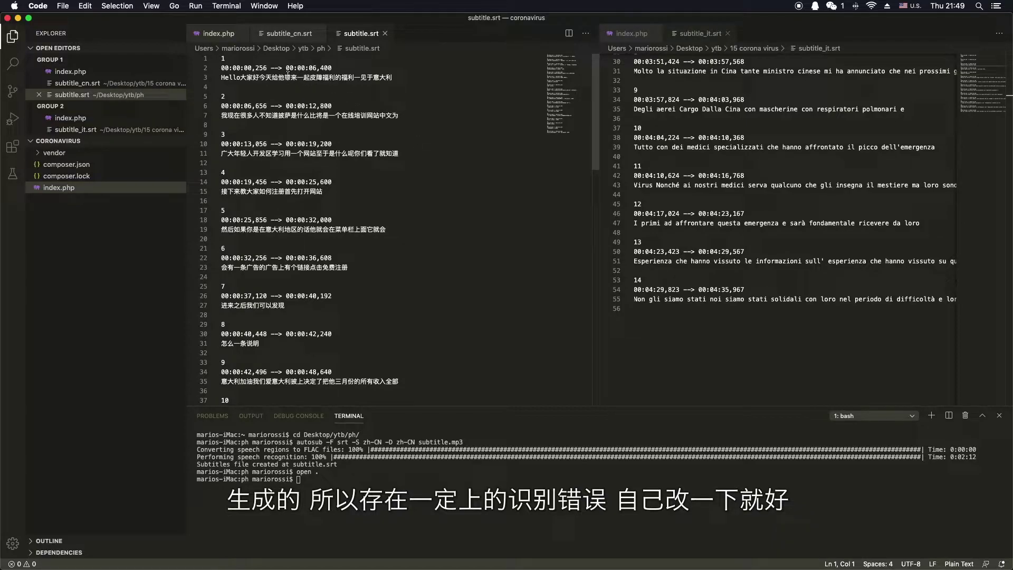
# Correct the first subtitle line of subtitle.srt by replacing 他 with 大家 and changing 一起 to 一期.
pyautogui.moveTo(281, 77); pyautogui.dragTo(289, 77)
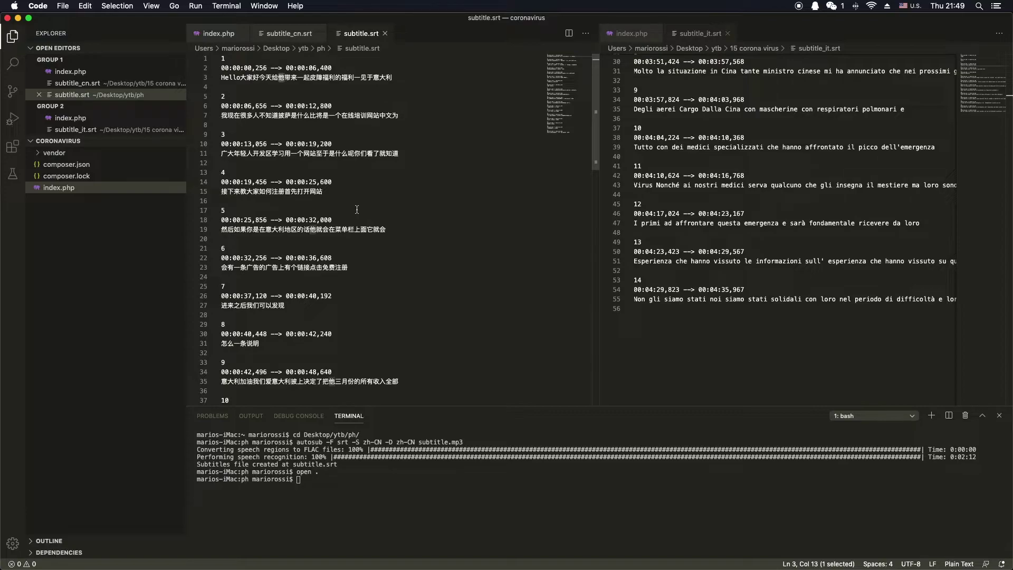
pyautogui.hotkey('ctrl', 'space')
pyautogui.write('大家')
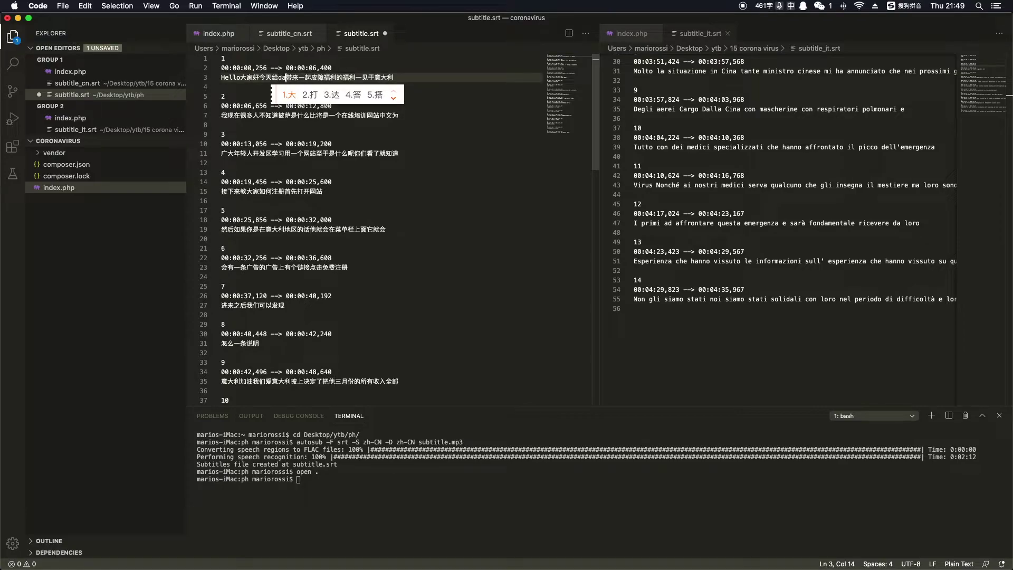
pyautogui.click(304, 77)
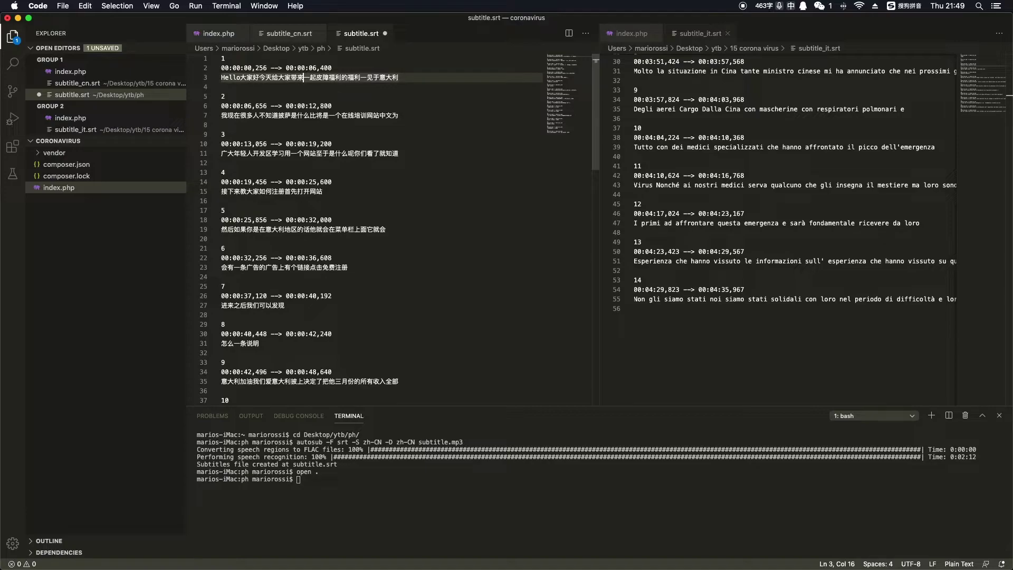
pyautogui.press('BackSpace')
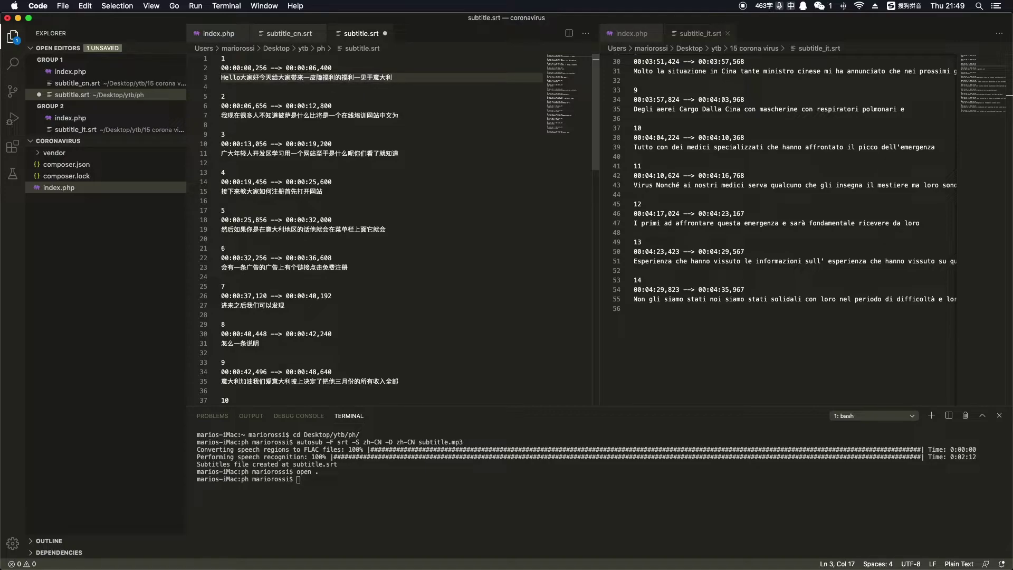
pyautogui.write('qi')
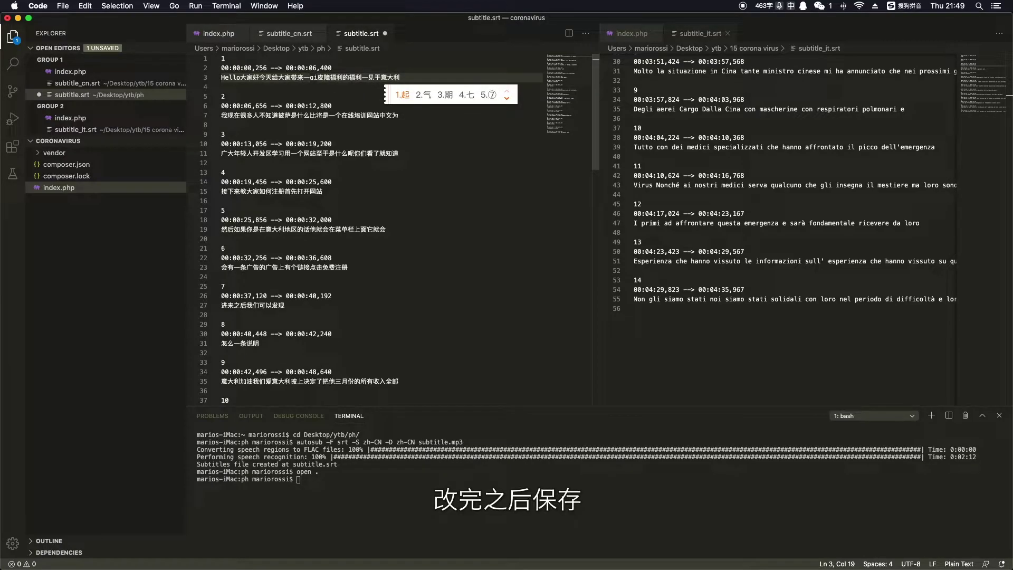
pyautogui.write('3')
pyautogui.click(323, 78)
pyautogui.press('Delete')
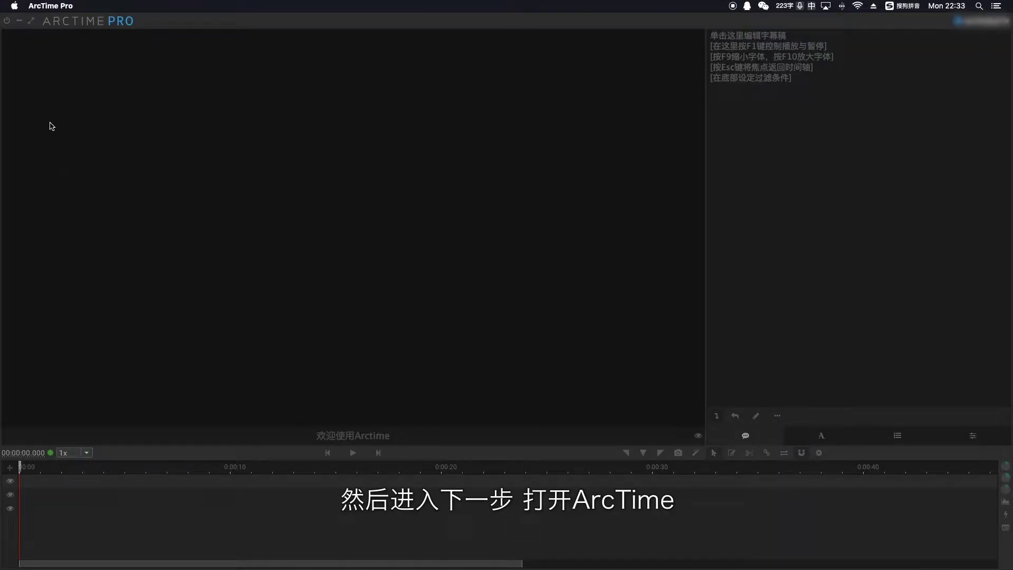
# Switch to ArcTime Pro and load the video corona 3.mp4 from the 15 corona virus folder.
pyautogui.click(55, 6)
pyautogui.click(85, 35)
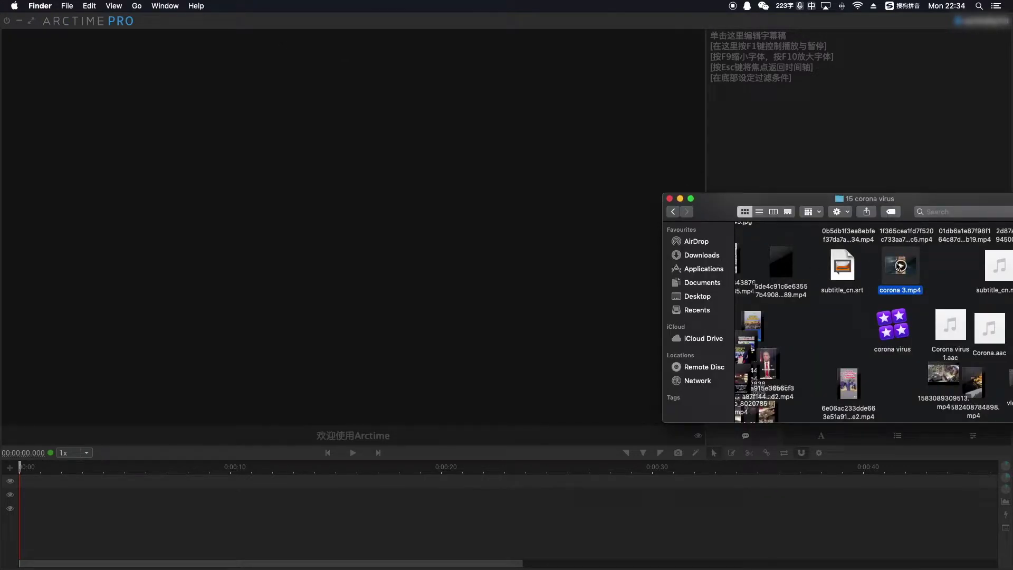
pyautogui.moveTo(893, 267); pyautogui.dragTo(256, 221)
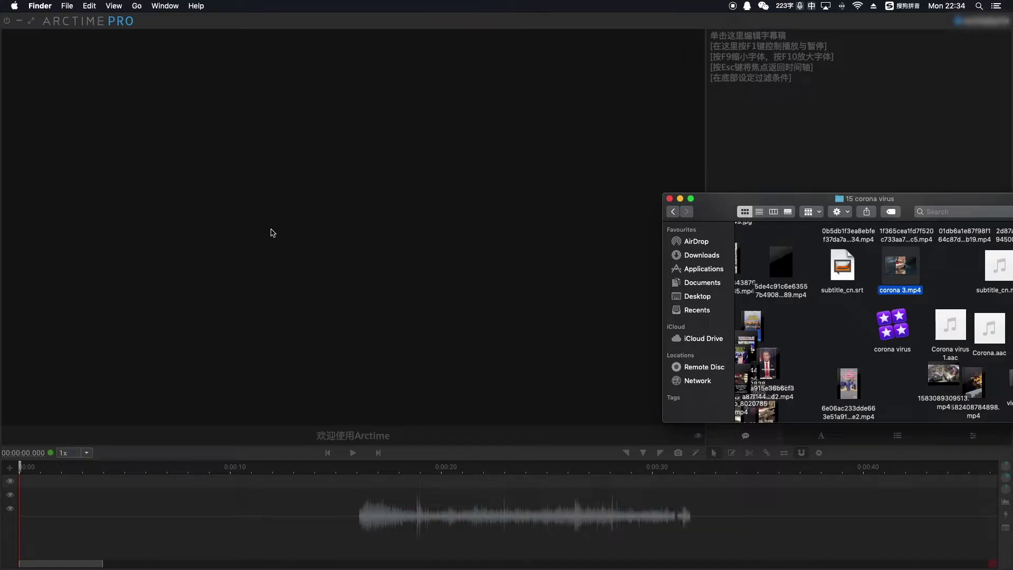
pyautogui.click(314, 315)
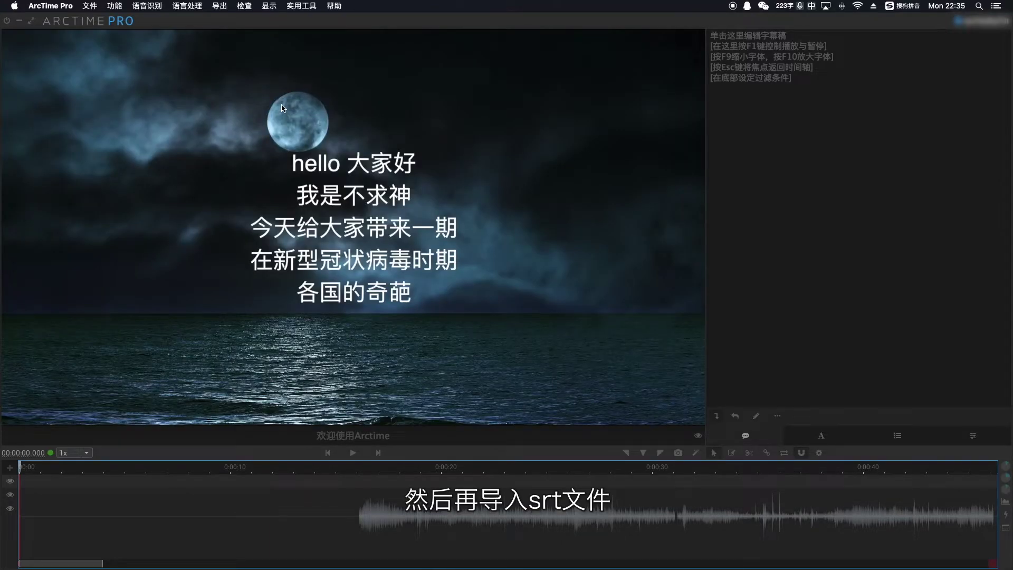
# Import the SRT subtitles from subtitle_cn.srt in the 15 corona virus folder, using UTF-8 text encoding.
pyautogui.click(91, 6)
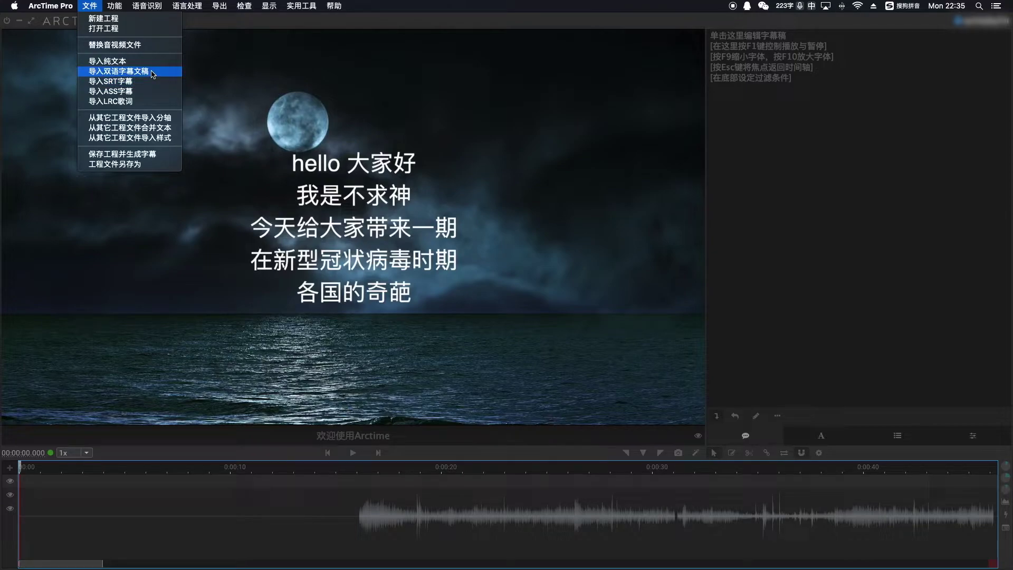
pyautogui.click(152, 83)
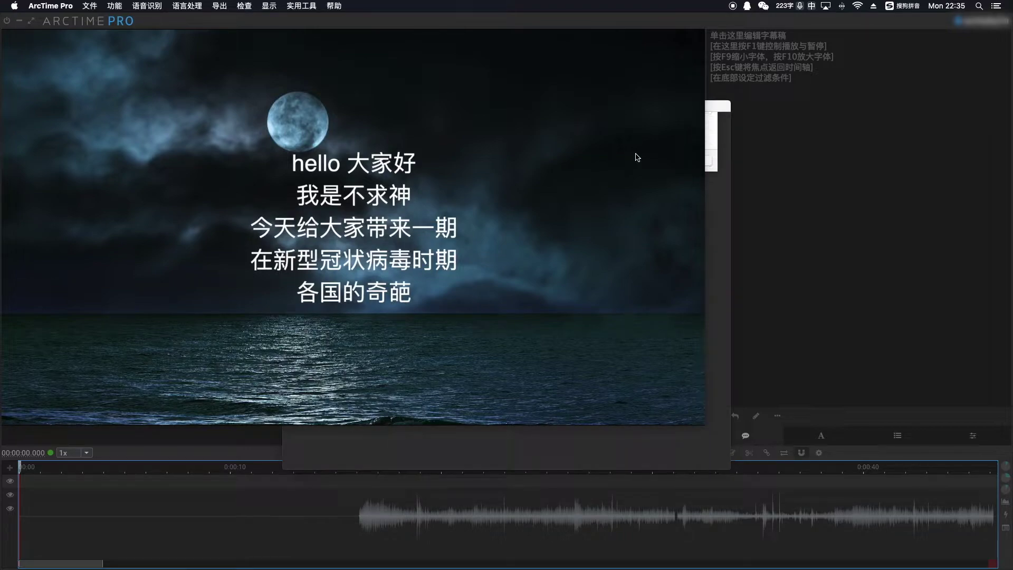
pyautogui.click(715, 107)
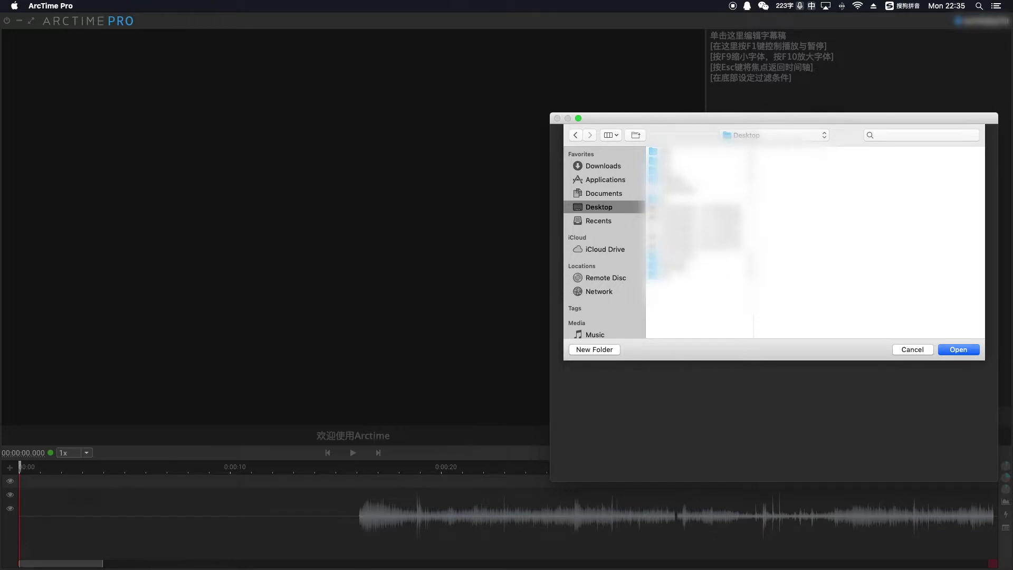
pyautogui.click(697, 274)
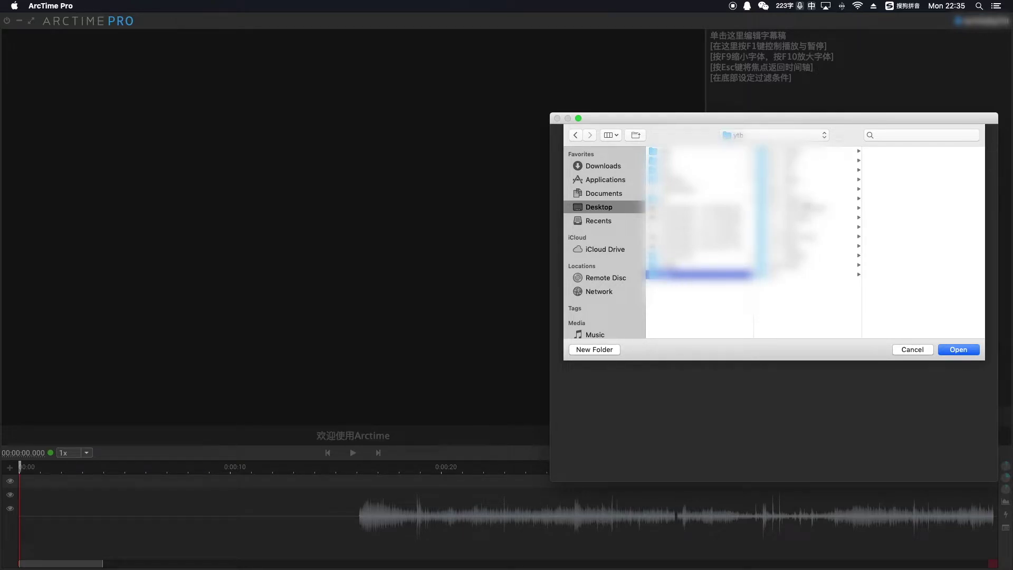
pyautogui.click(847, 238)
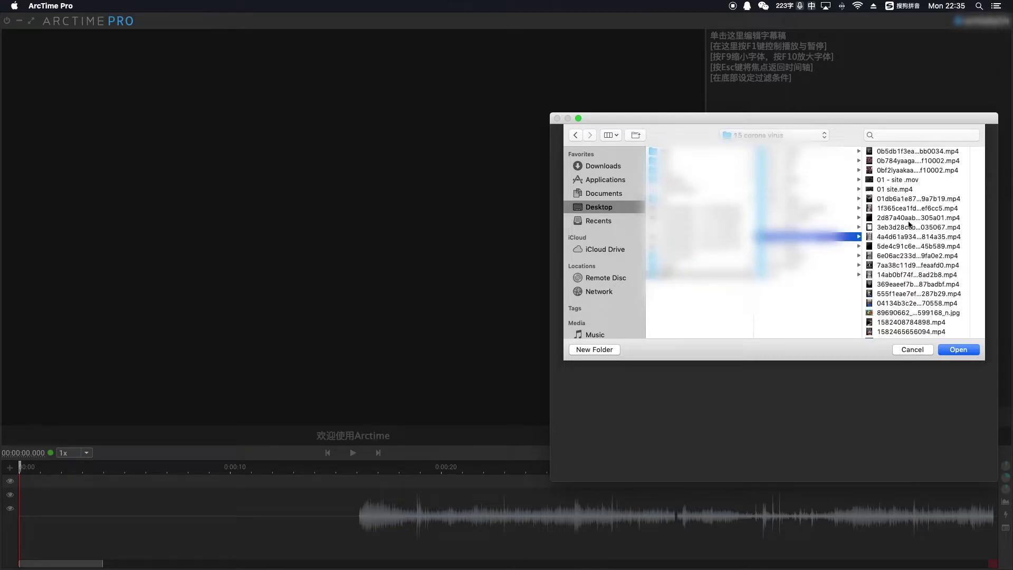
pyautogui.scroll(-5, 915, 215)
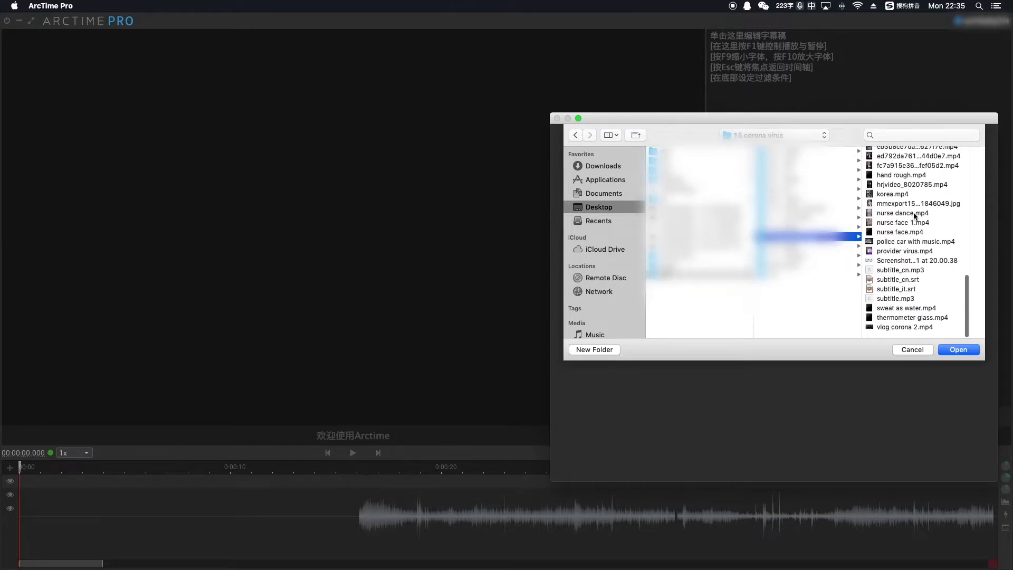
pyautogui.click(916, 287)
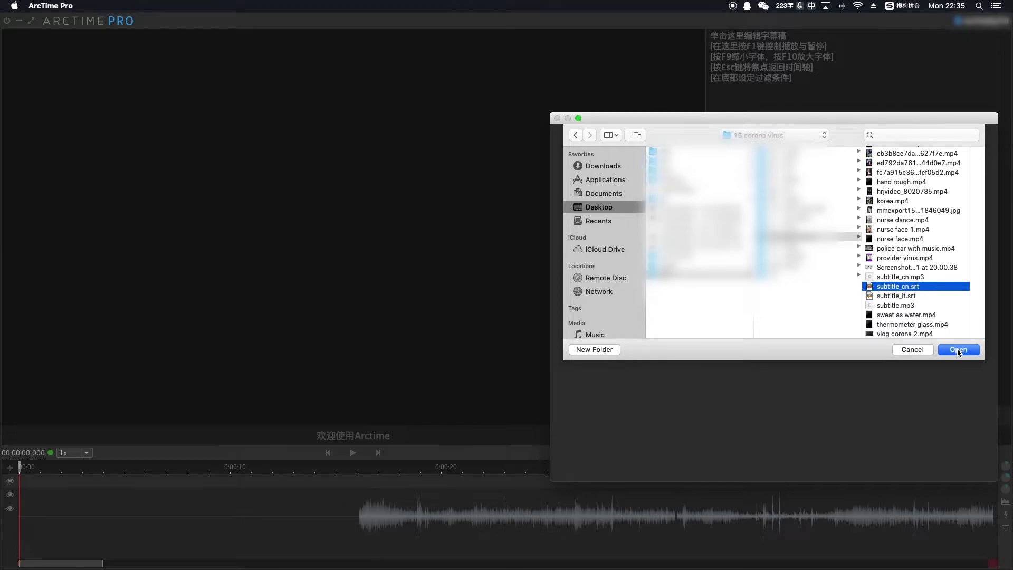
pyautogui.click(959, 349)
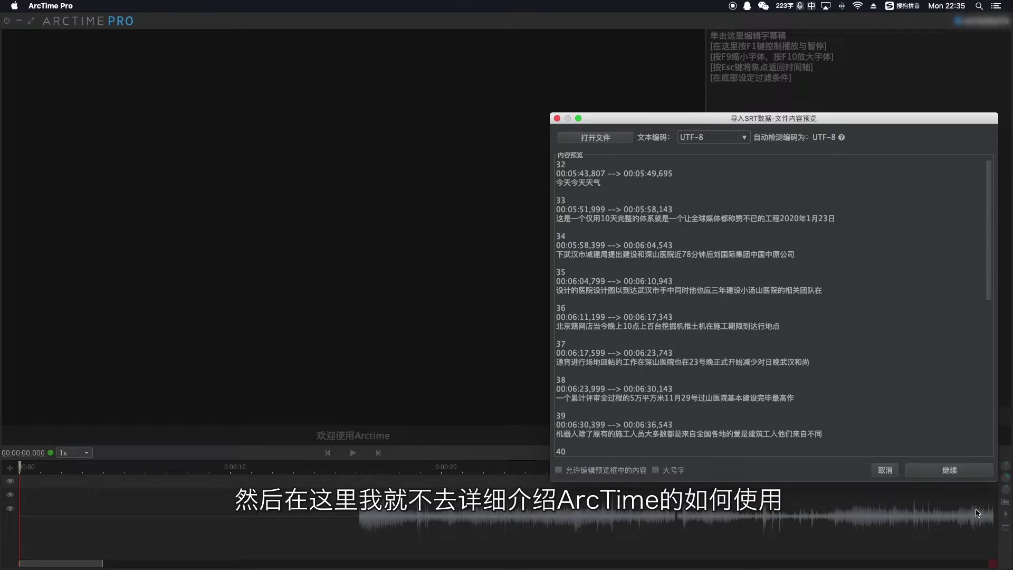
pyautogui.click(936, 474)
pyautogui.click(594, 326)
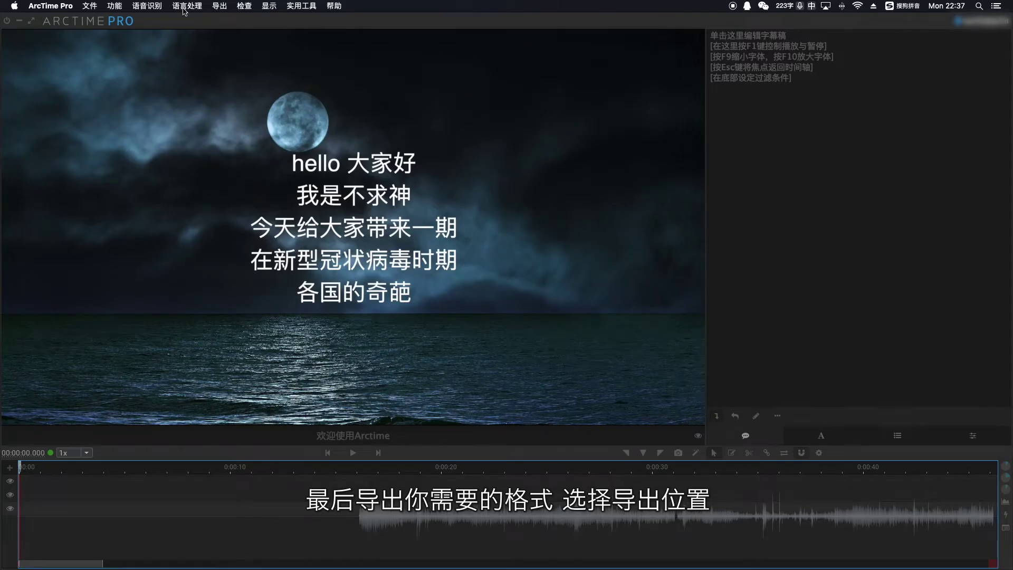
# Start an export to Final Cut Pro X in the FCPXML + PNG序列 format.
pyautogui.click(217, 9)
pyautogui.moveTo(286, 104)
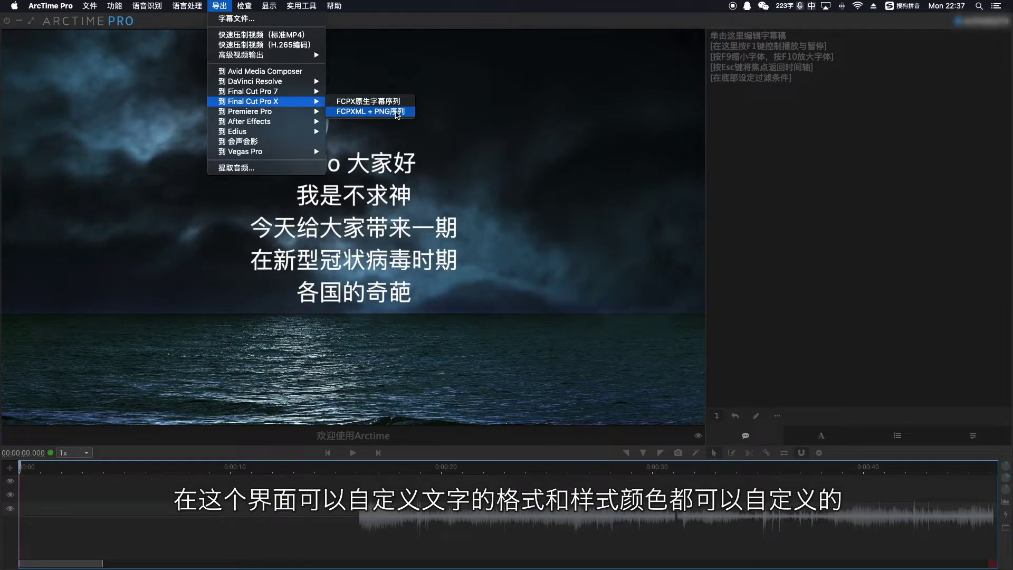
pyautogui.click(369, 111)
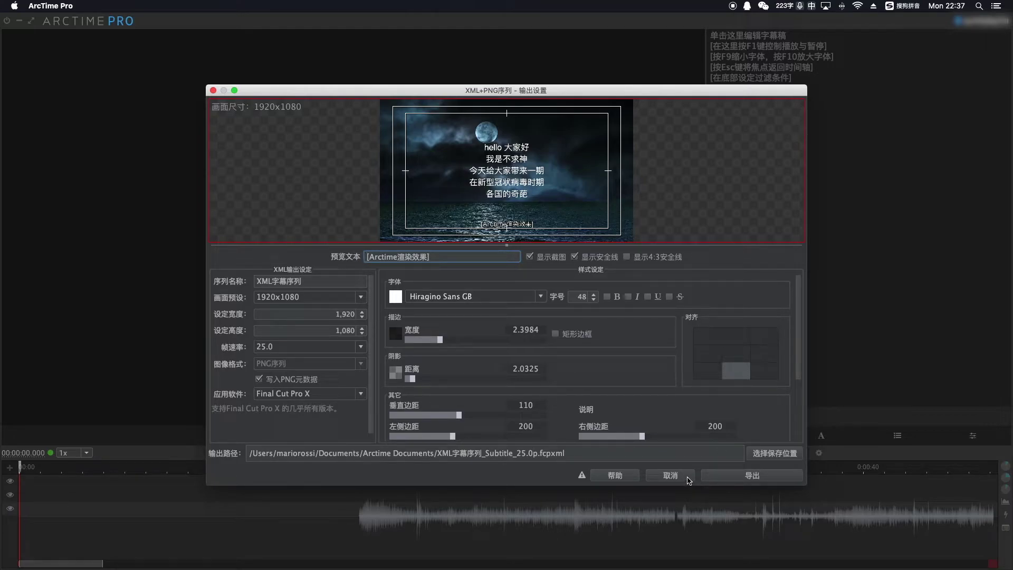
# Set the output location to a new folder named autosub inside 17 - subtitle and export the subtitle sequence.
pyautogui.click(770, 454)
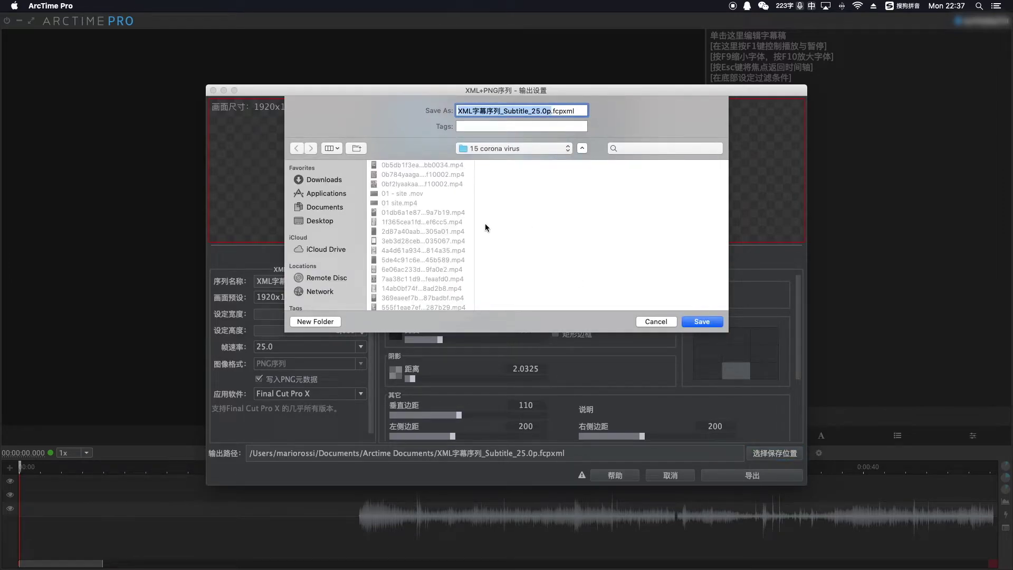
pyautogui.click(510, 150)
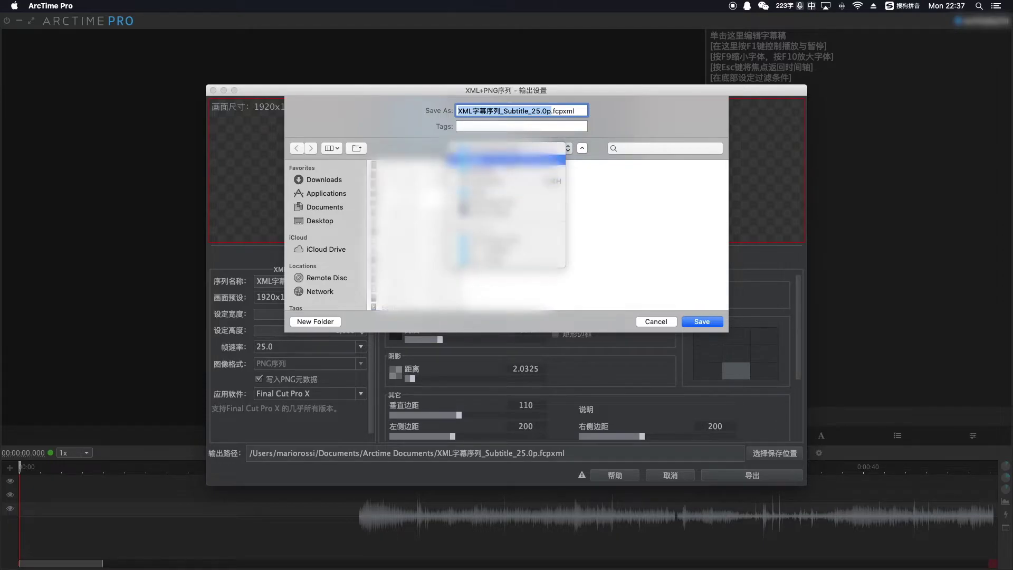
pyautogui.click(506, 160)
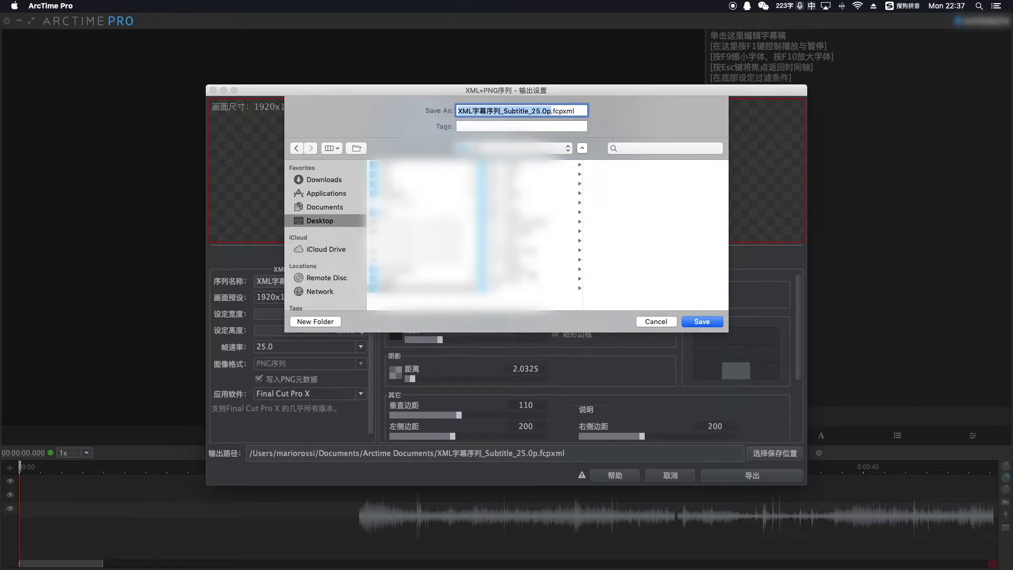
pyautogui.click(576, 269)
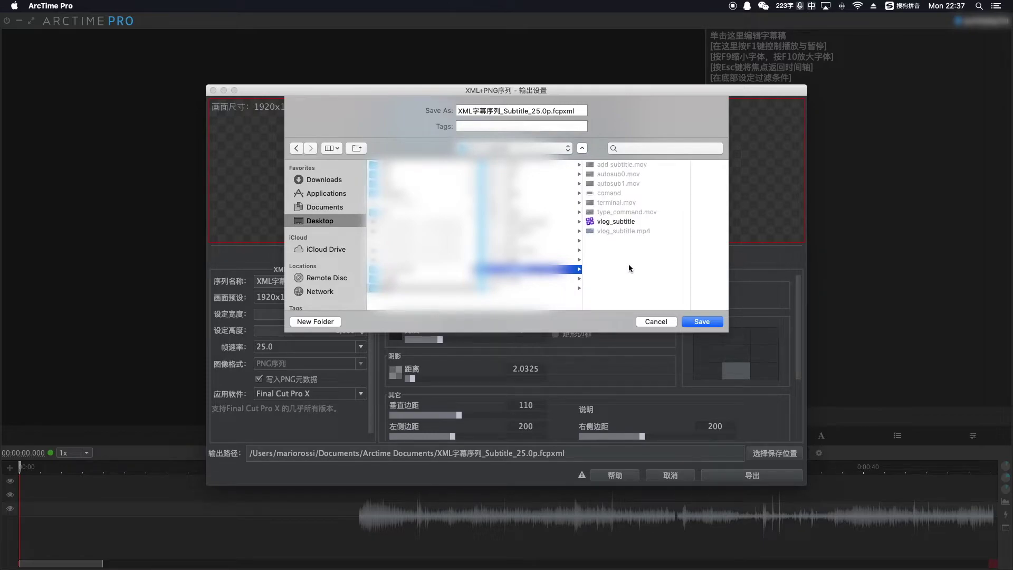
pyautogui.click(356, 149)
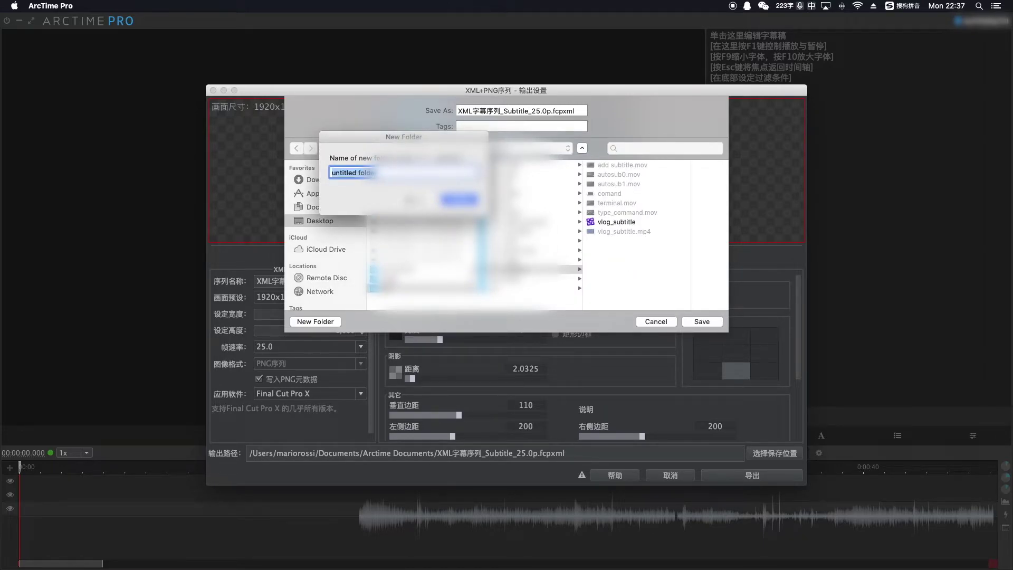
pyautogui.write('auto')
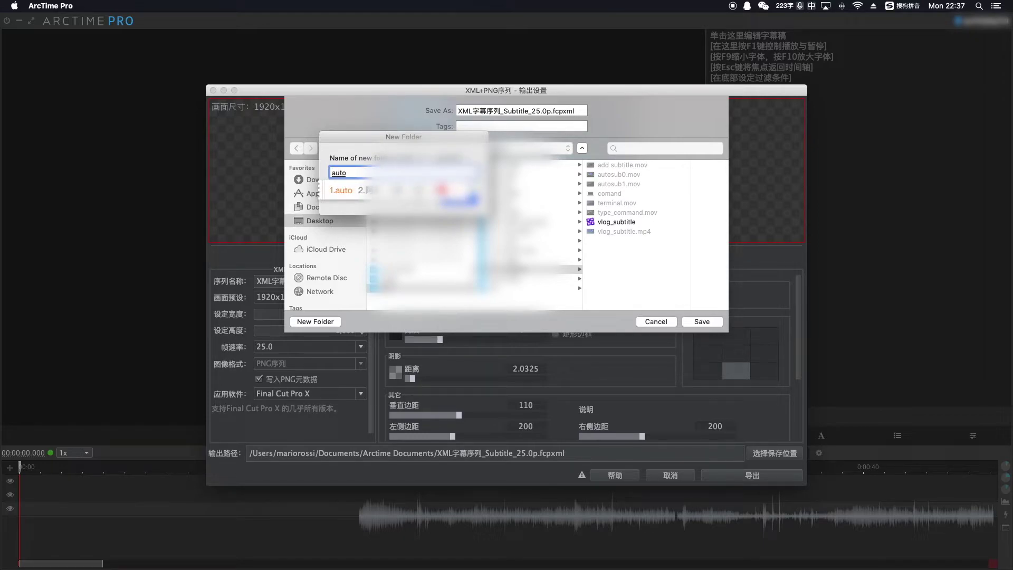
pyautogui.press('Return')
pyautogui.hotkey('ctrl', 'space')
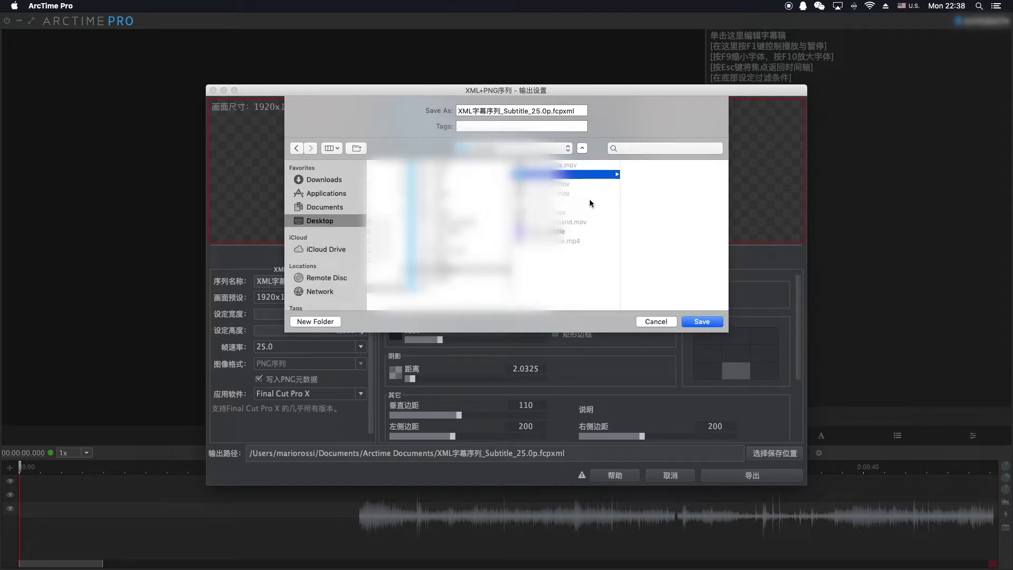
pyautogui.click(702, 322)
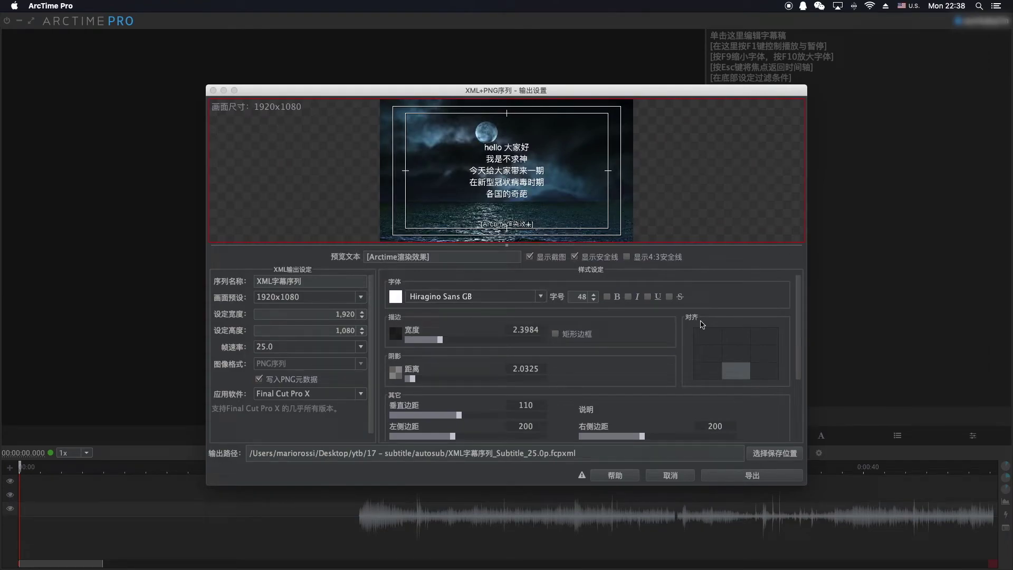
pyautogui.click(747, 478)
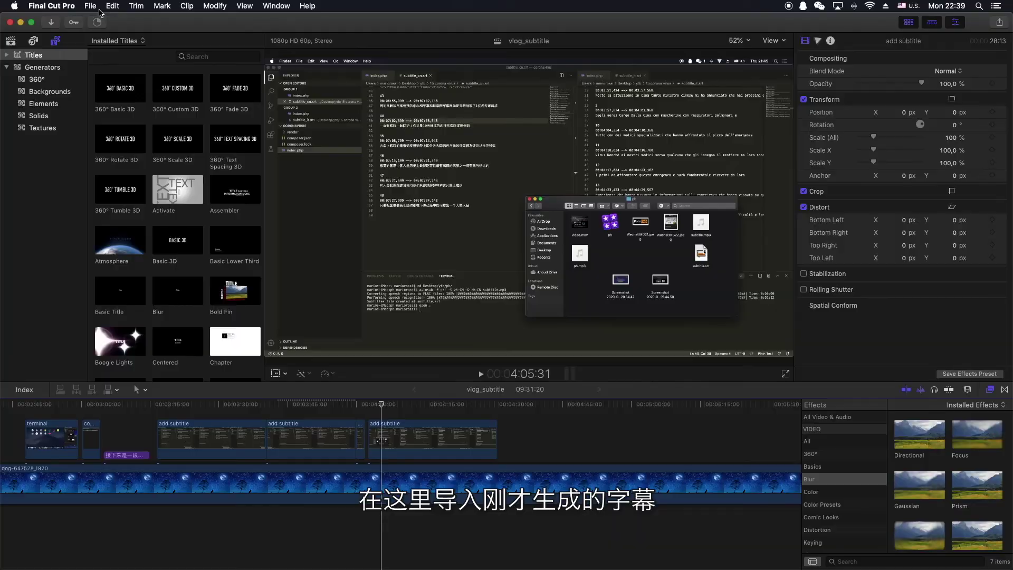
# Switch to Final Cut Pro, import XML字幕序列_Subtitle_25.0p.fcpxml from the autosub folder as XML, and dismiss the import report.
pyautogui.click(93, 6)
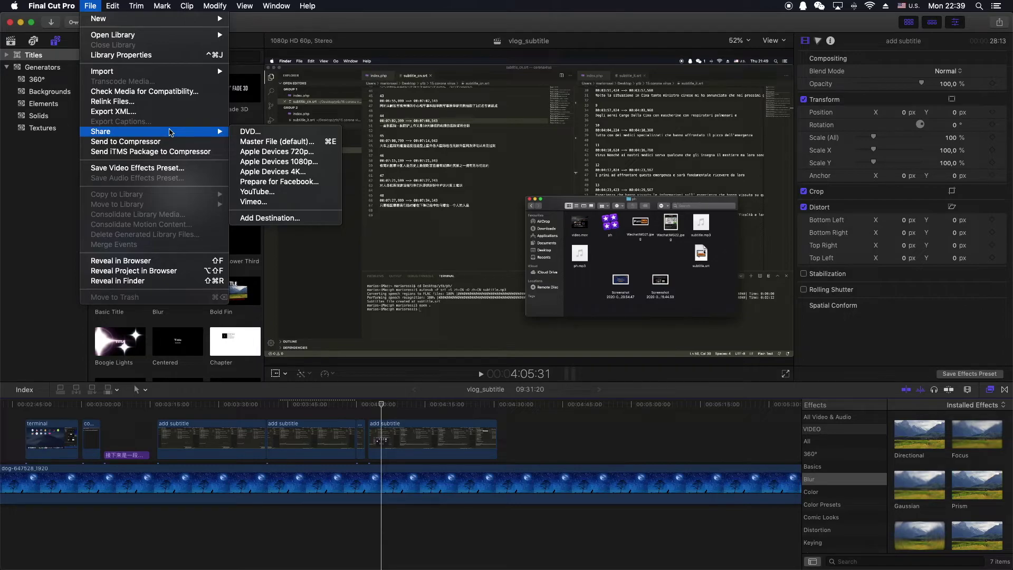
pyautogui.moveTo(198, 71)
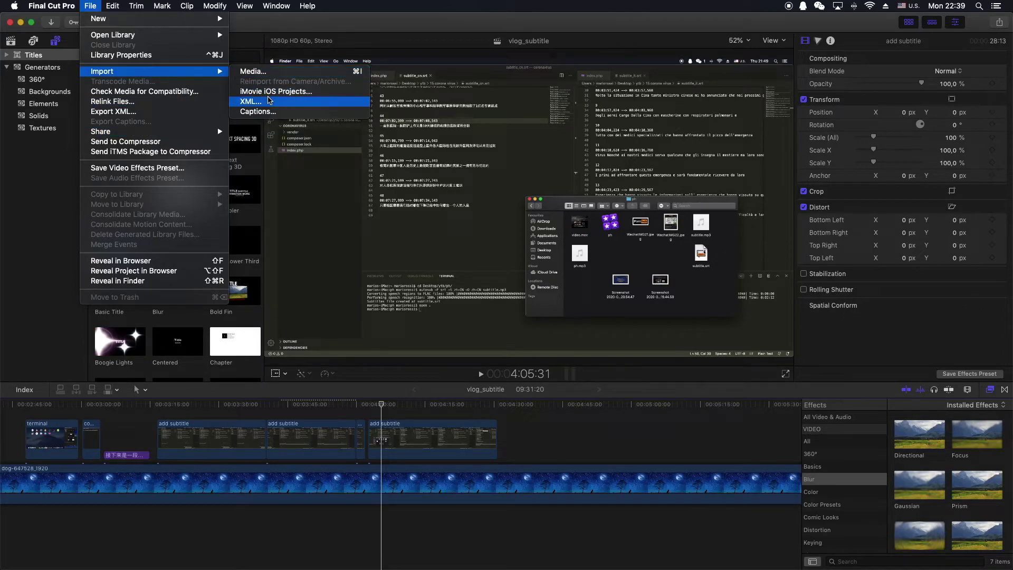
pyautogui.click(269, 101)
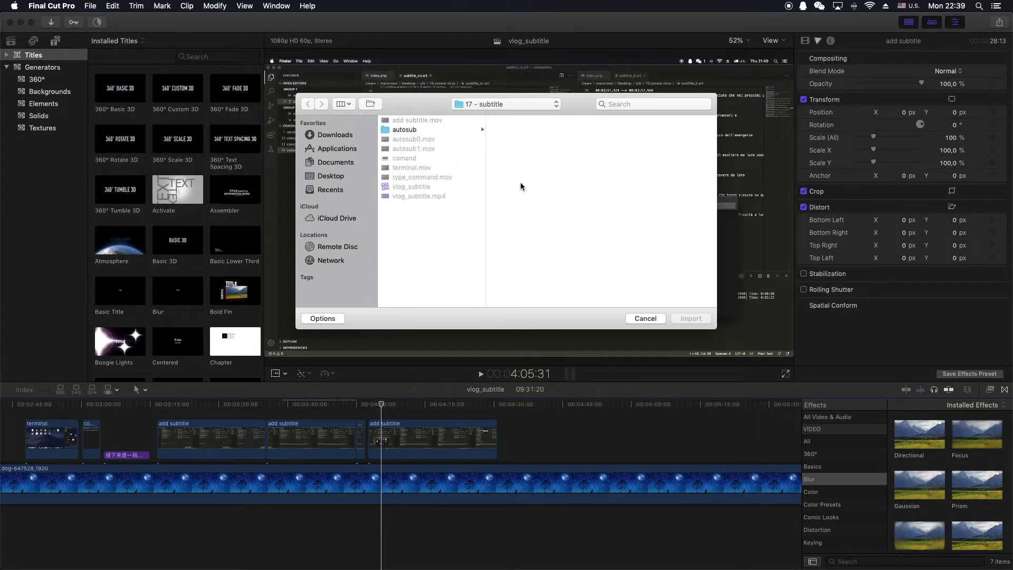
pyautogui.click(469, 129)
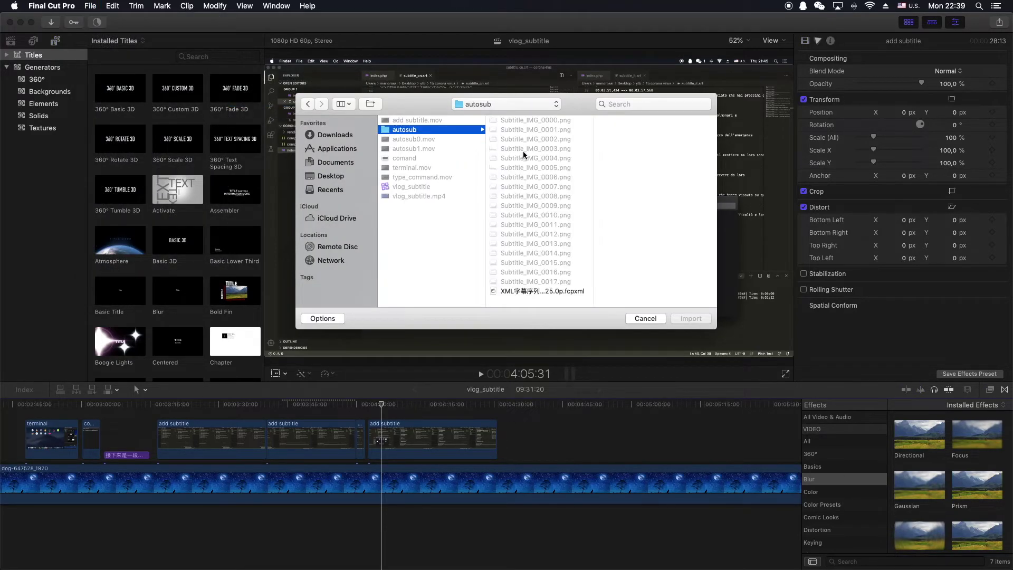
pyautogui.click(560, 293)
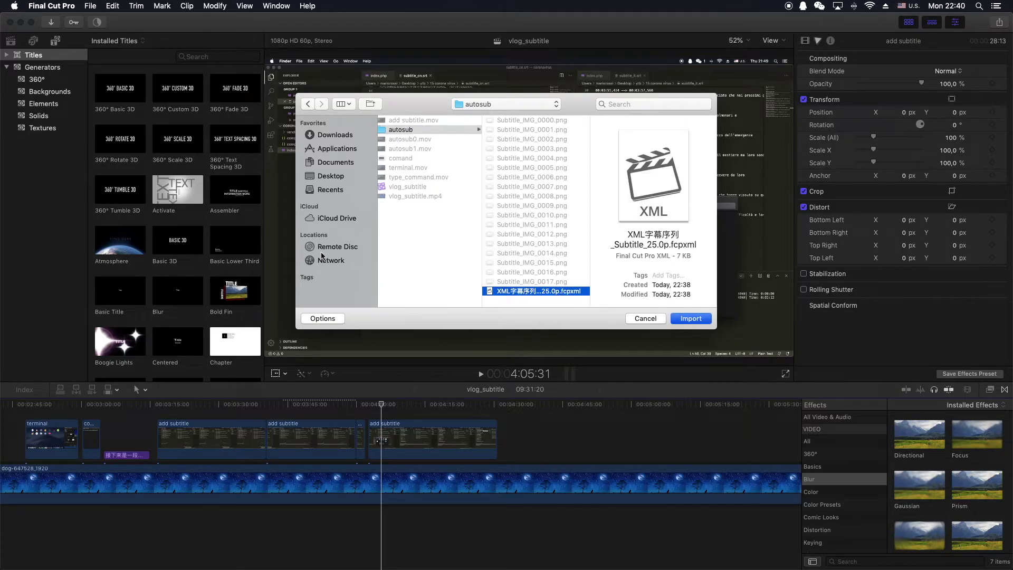
pyautogui.press('Return')
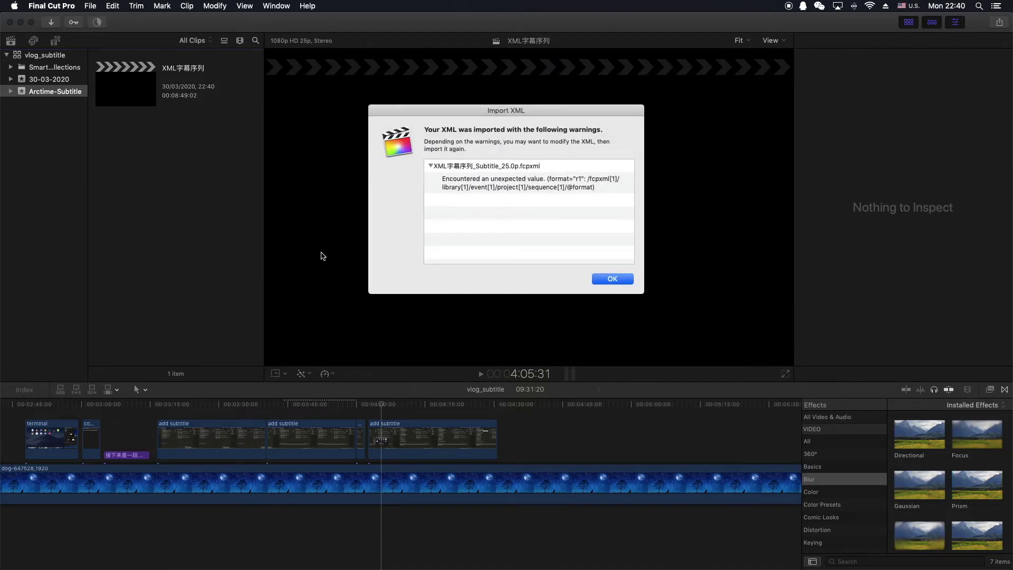
pyautogui.click(611, 279)
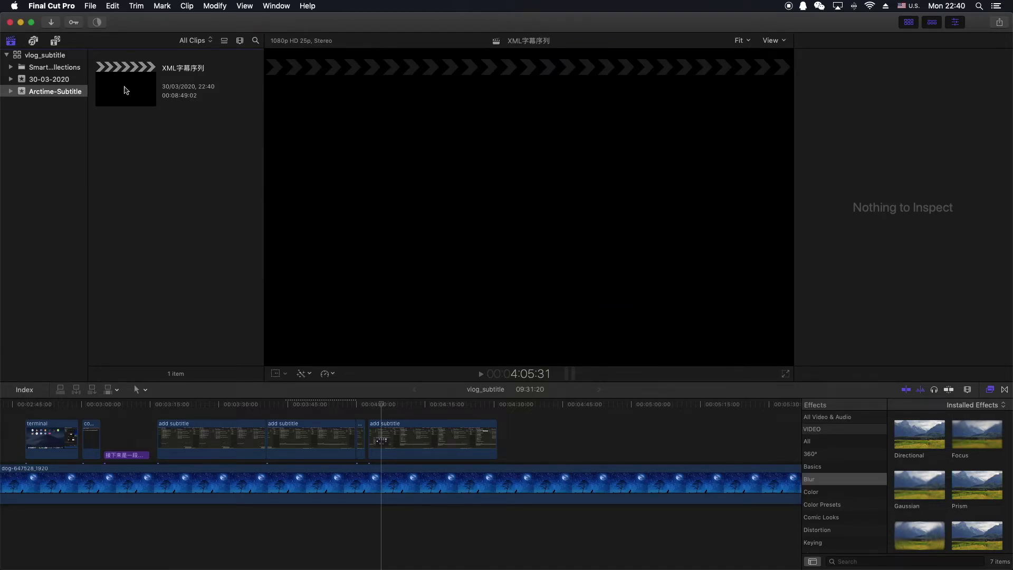
# Open the imported XML字幕序列 project and combine its run of subtitle clips into one compound clip with the default name.
pyautogui.doubleClick(125, 87)
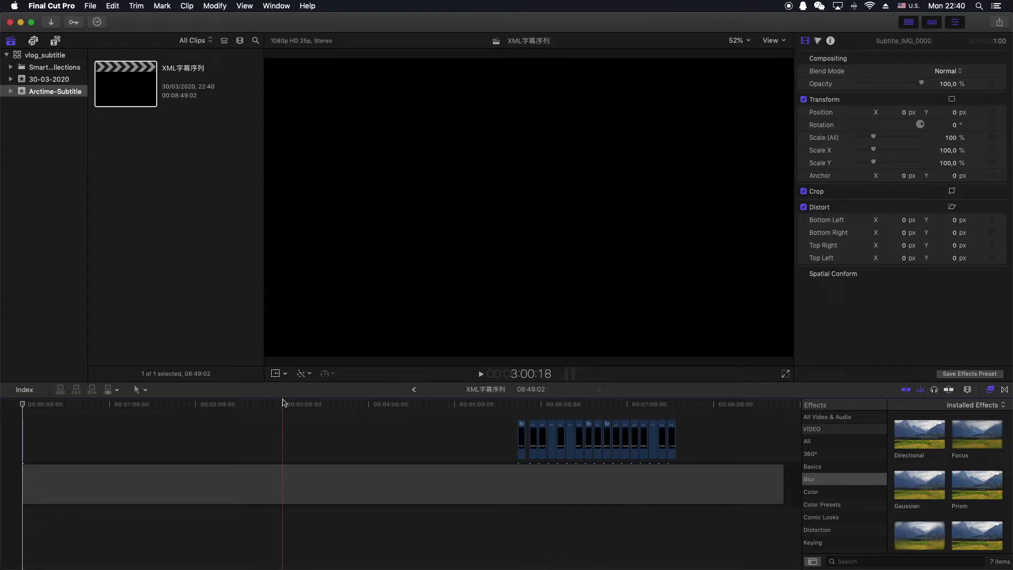
pyautogui.hscroll(2, 402, 442)
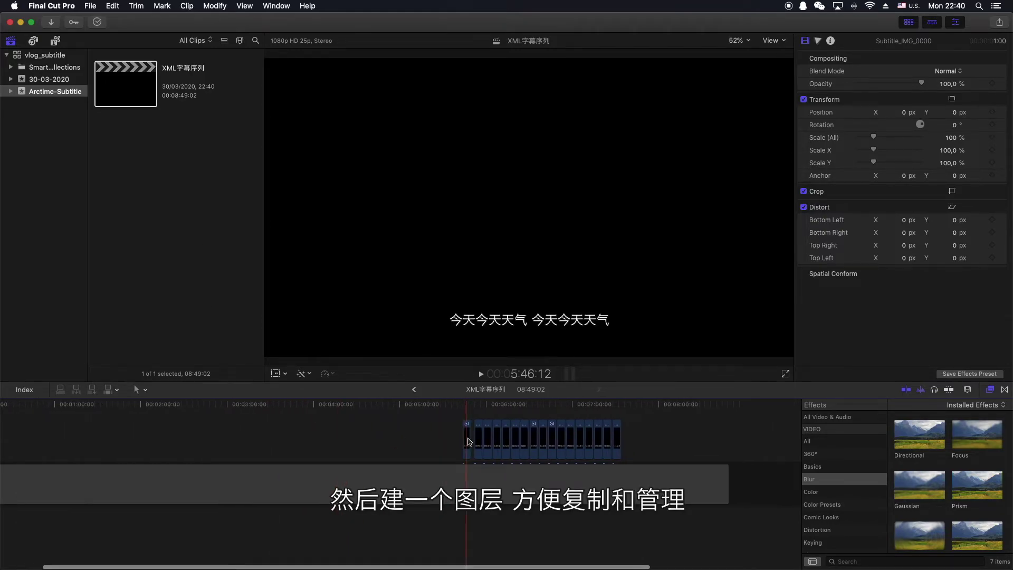
pyautogui.moveTo(414, 465); pyautogui.dragTo(625, 446)
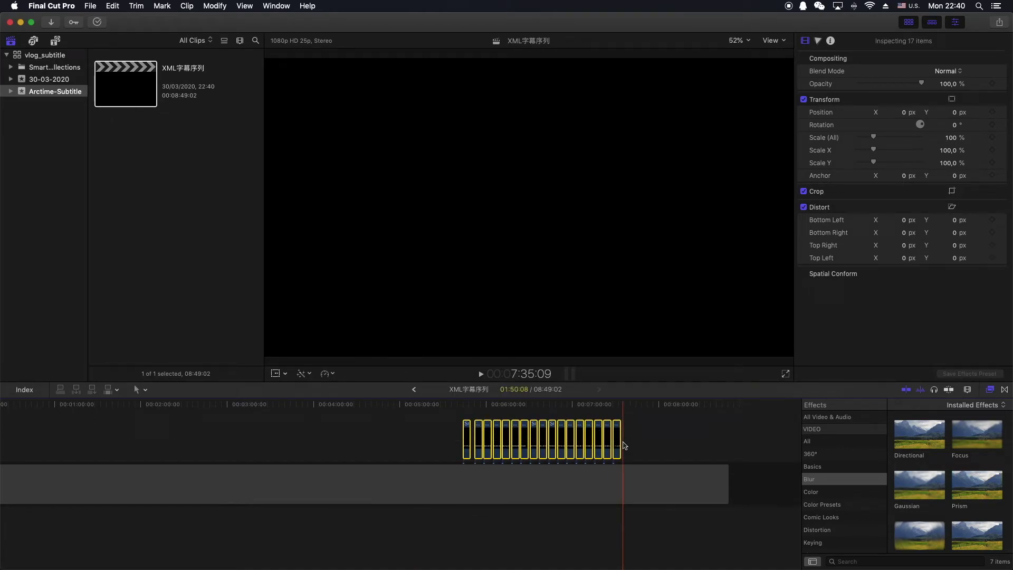
pyautogui.hotkey('alt', 'g')
pyautogui.press('Return')
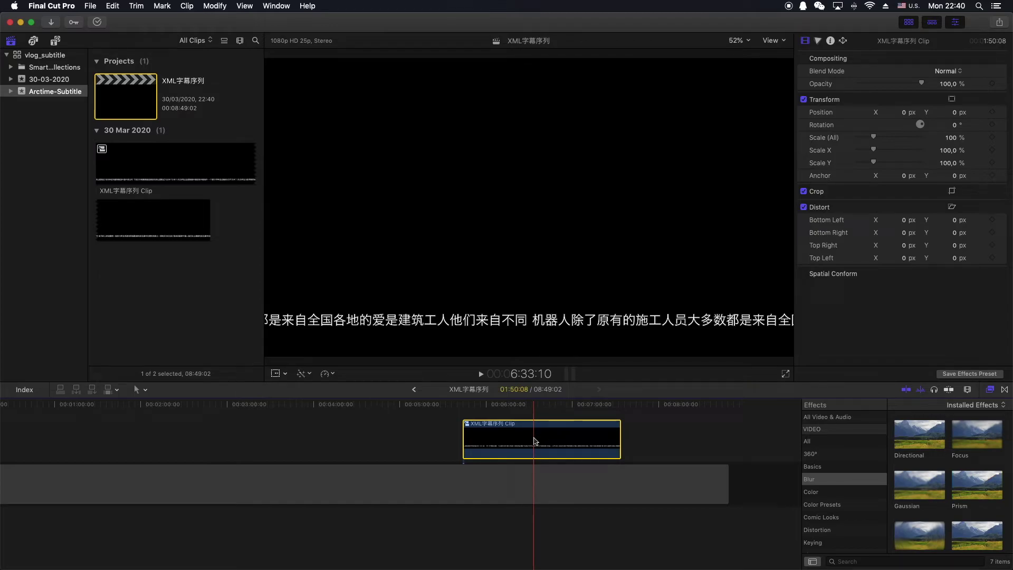
# Open the vlog_subtitle project and paste the compound subtitle clip above the other clips, starting at the beginning of autosub0.
pyautogui.click(57, 57)
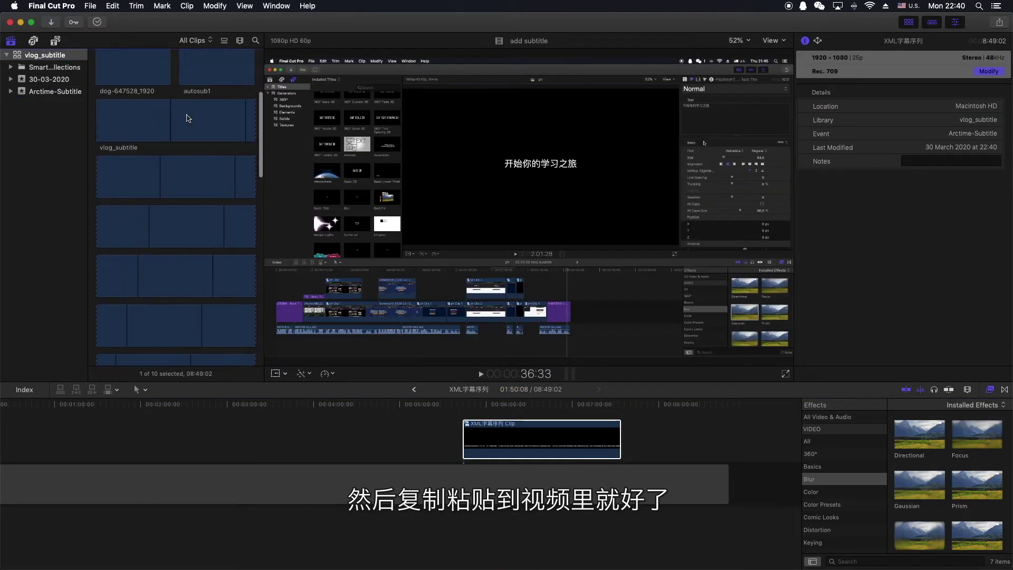
pyautogui.scroll(-2, 186, 121)
pyautogui.doubleClick(185, 121)
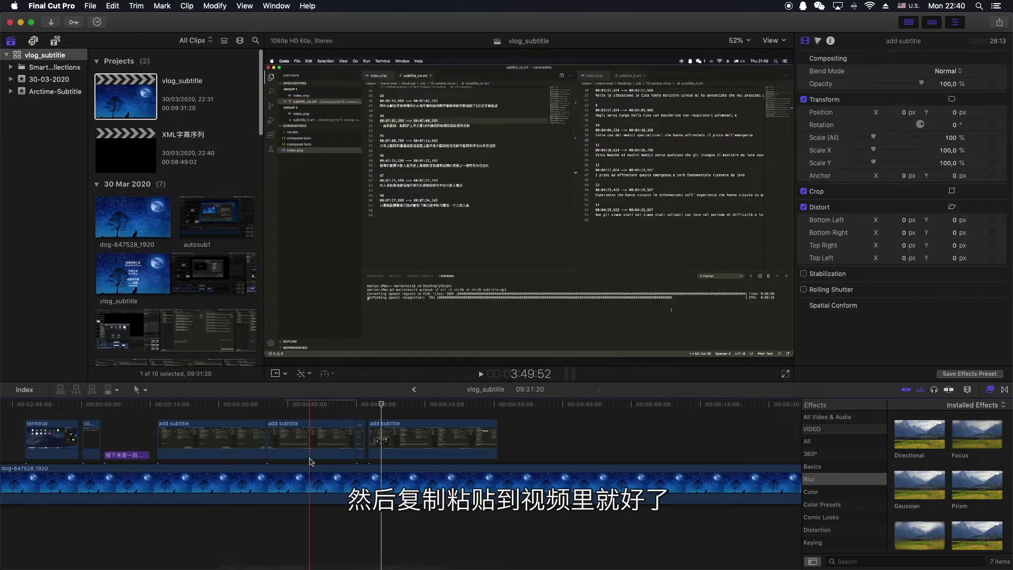
pyautogui.hscroll(-15, 314, 471)
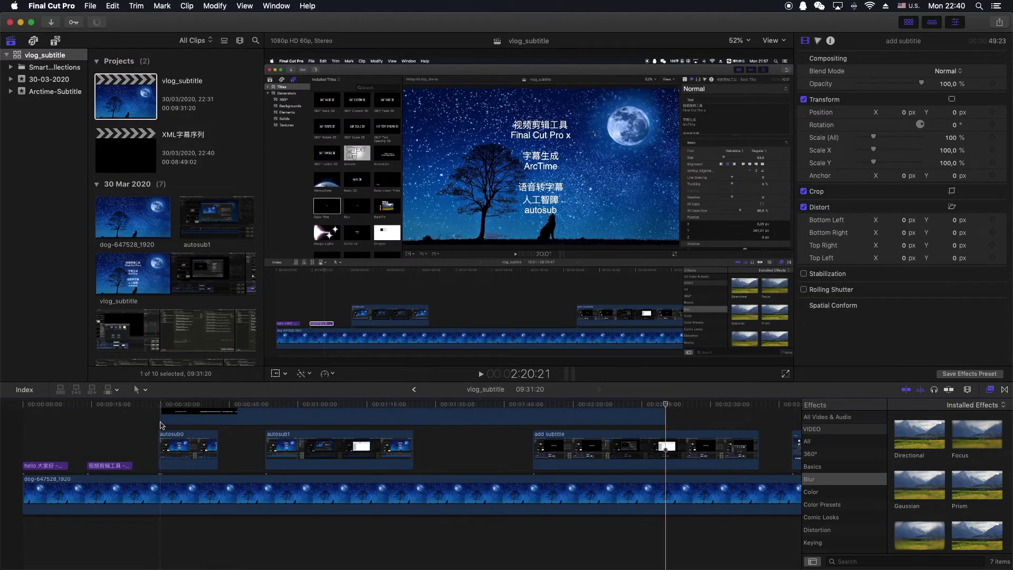
pyautogui.scroll(3, 294, 428)
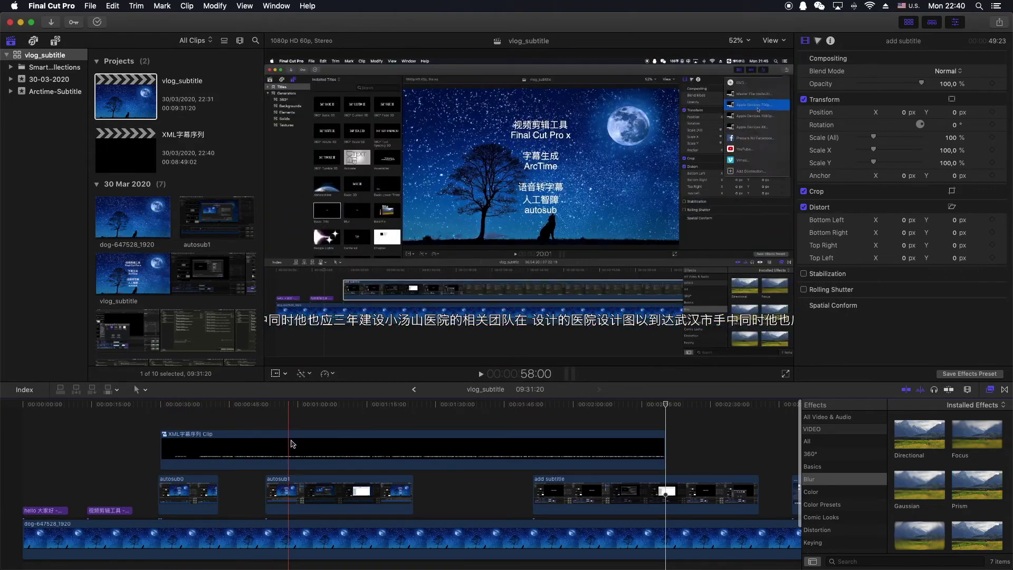